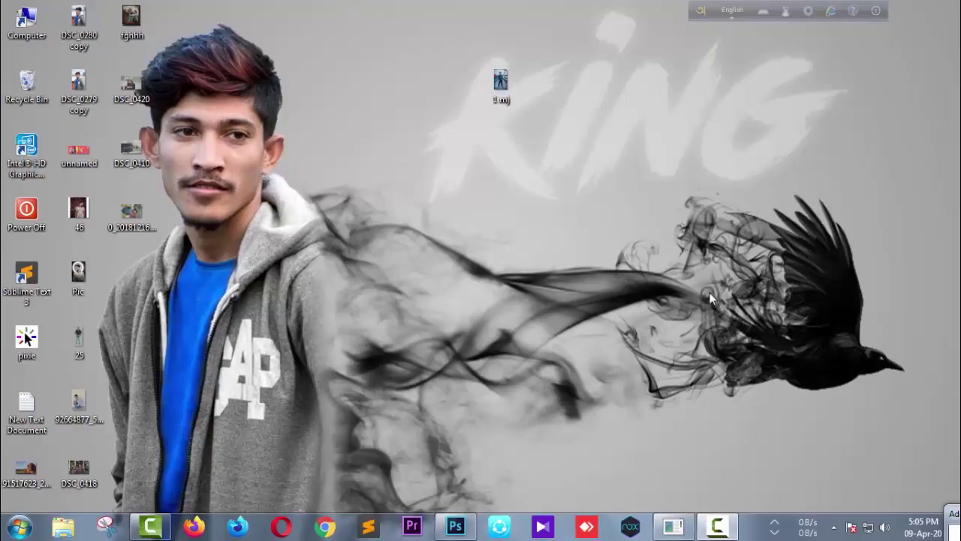
Step: Open the BG background image in Photoshop
{"action": "left_click", "coordinate": [456, 526]}
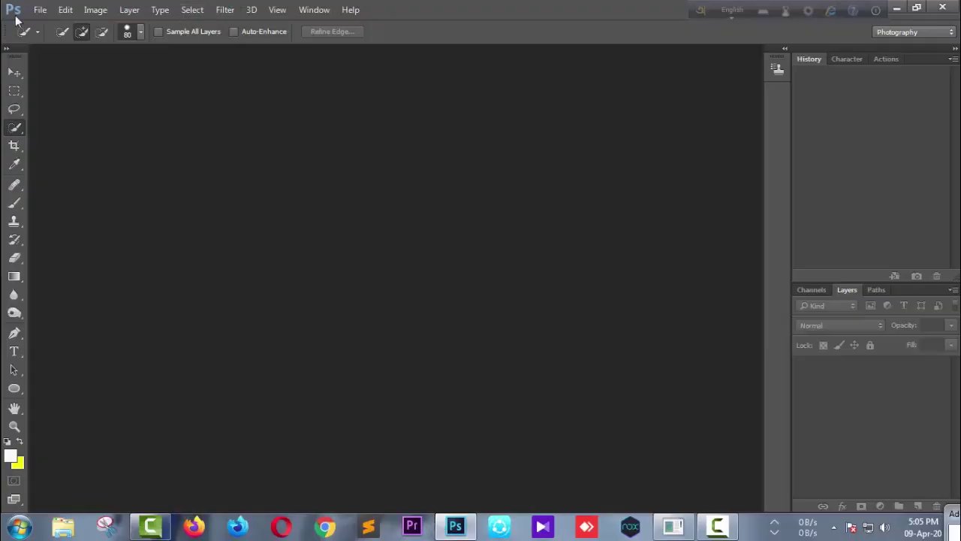
{"action": "left_click", "coordinate": [39, 11]}
{"action": "left_click", "coordinate": [43, 41]}
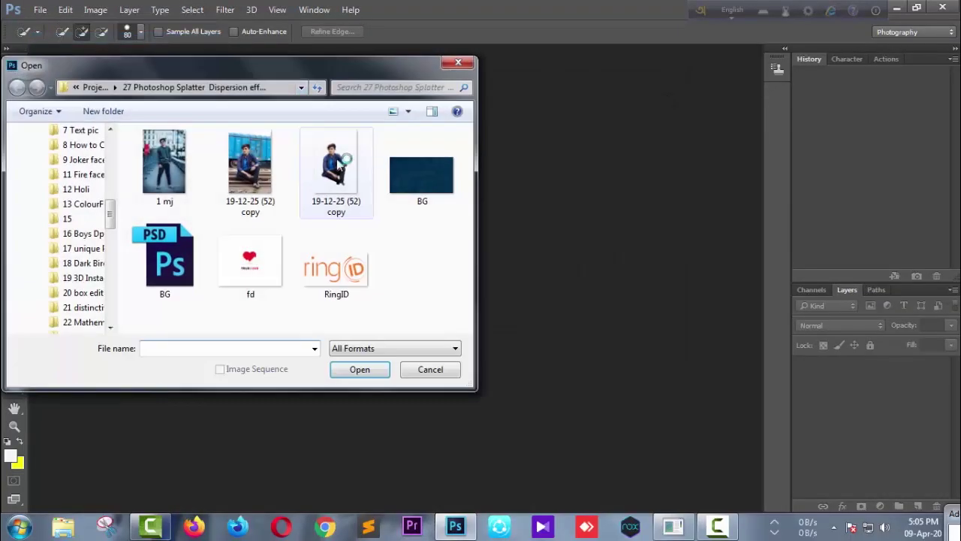
{"action": "left_click", "coordinate": [398, 188]}
{"action": "left_click", "coordinate": [360, 369]}
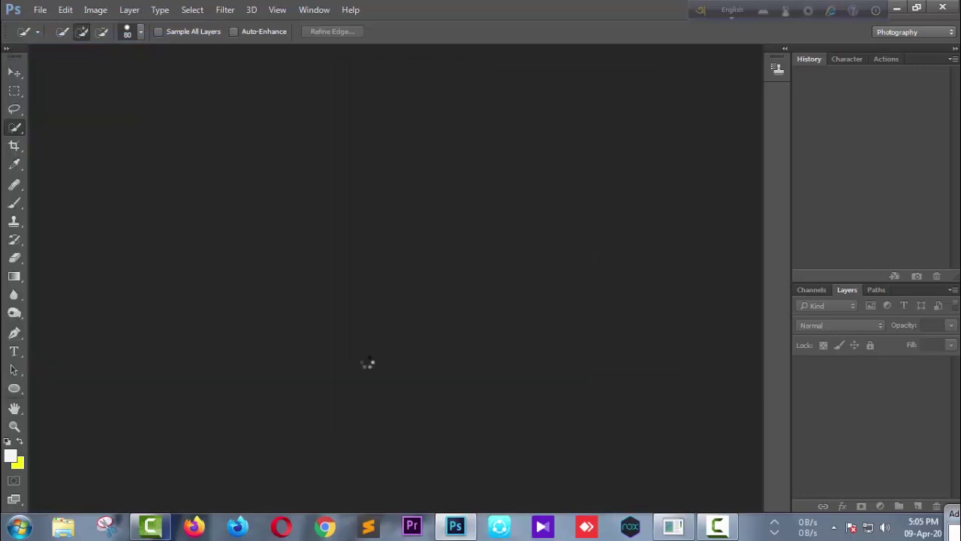
Step: Open the 1 mj photo and the 19-12-25 (52) copy cut-out together
{"action": "left_click", "coordinate": [37, 10]}
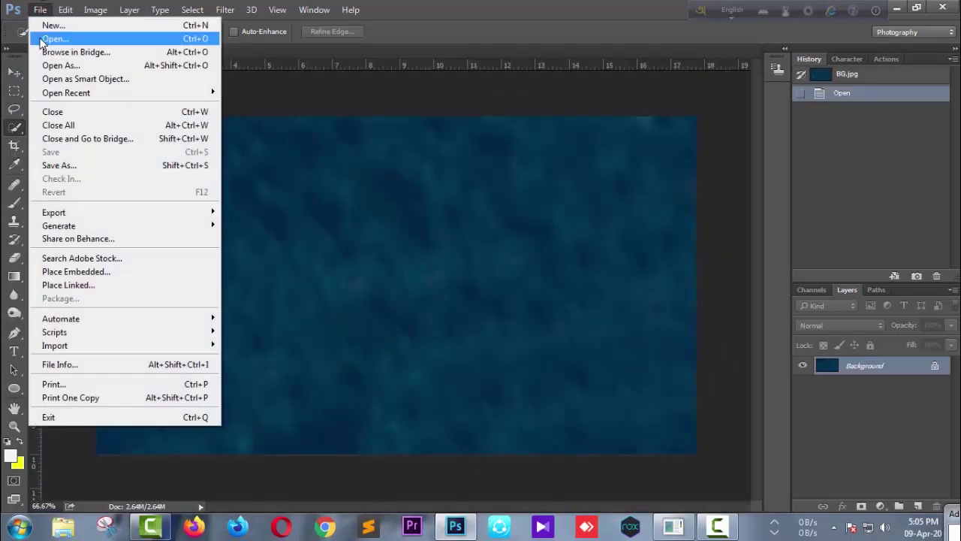
{"action": "left_click", "coordinate": [53, 38]}
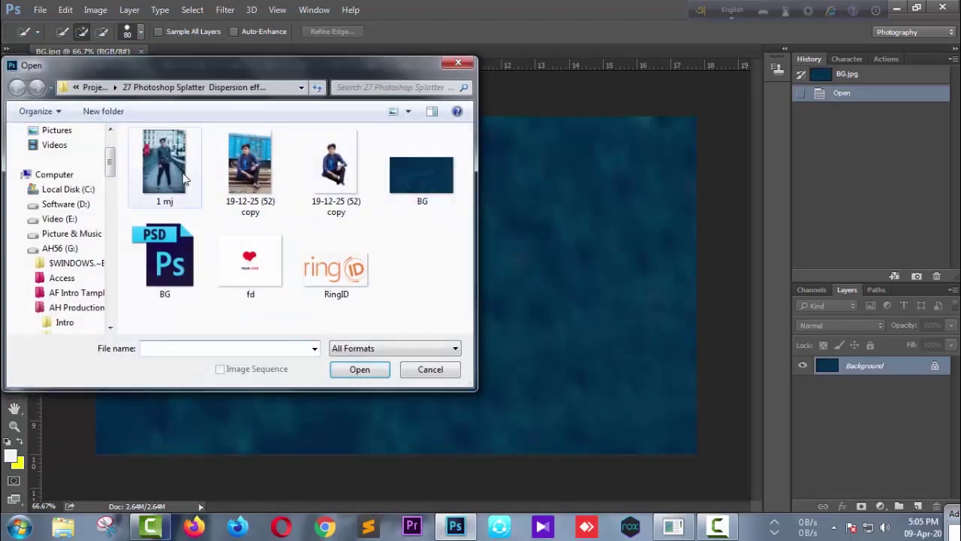
{"action": "left_click", "coordinate": [187, 179]}
{"action": "left_click", "coordinate": [334, 188], "text": "ctrl"}
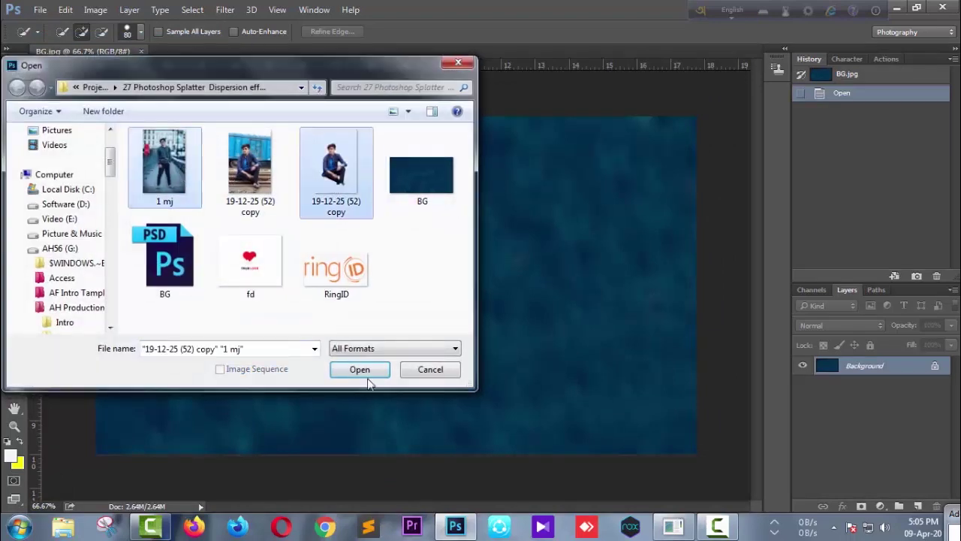
{"action": "left_click", "coordinate": [360, 369]}
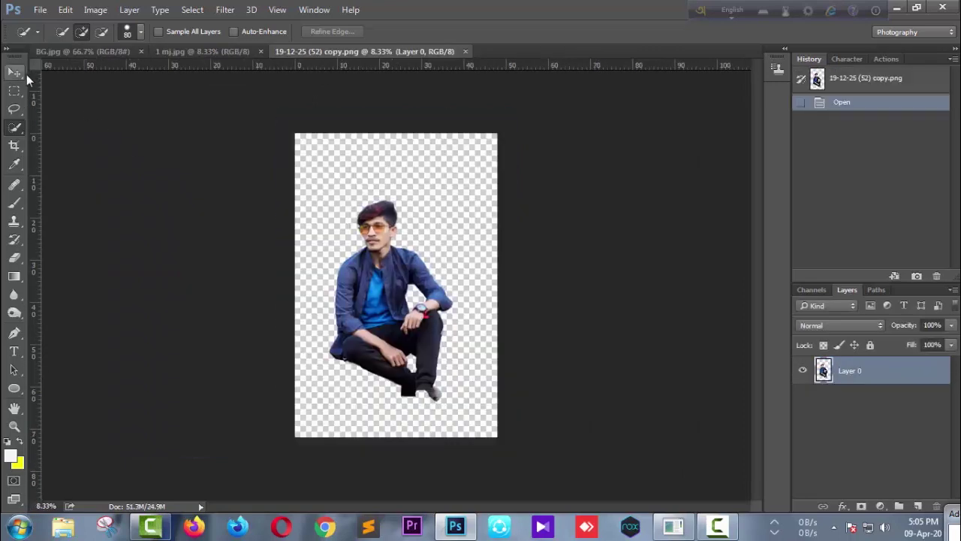
Step: Drag the cut-out seated man onto the BG.jpg document as Layer 1
{"action": "left_click", "coordinate": [22, 73]}
{"action": "left_click_drag", "start_coordinate": [398, 279], "coordinate": [135, 19]}
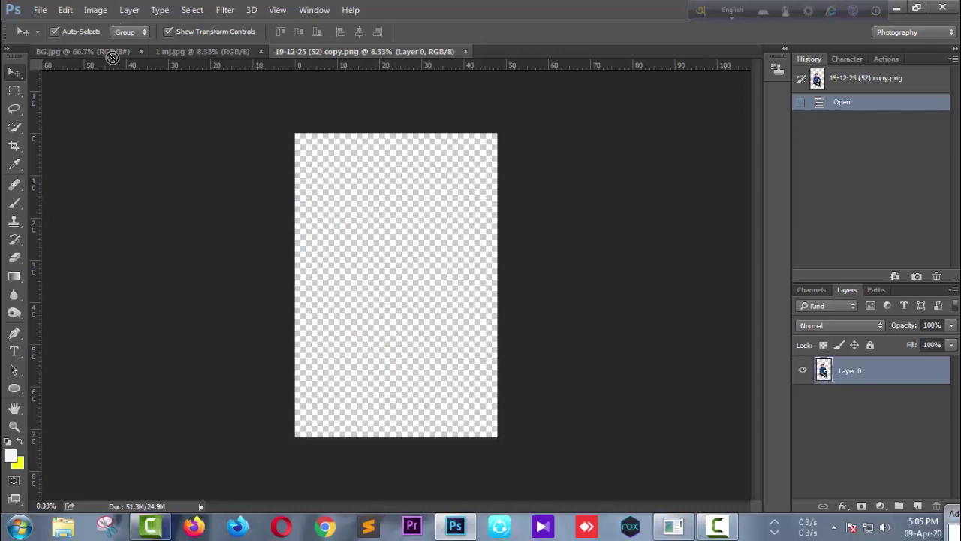
{"action": "left_click_drag", "start_coordinate": [111, 58], "coordinate": [523, 323]}
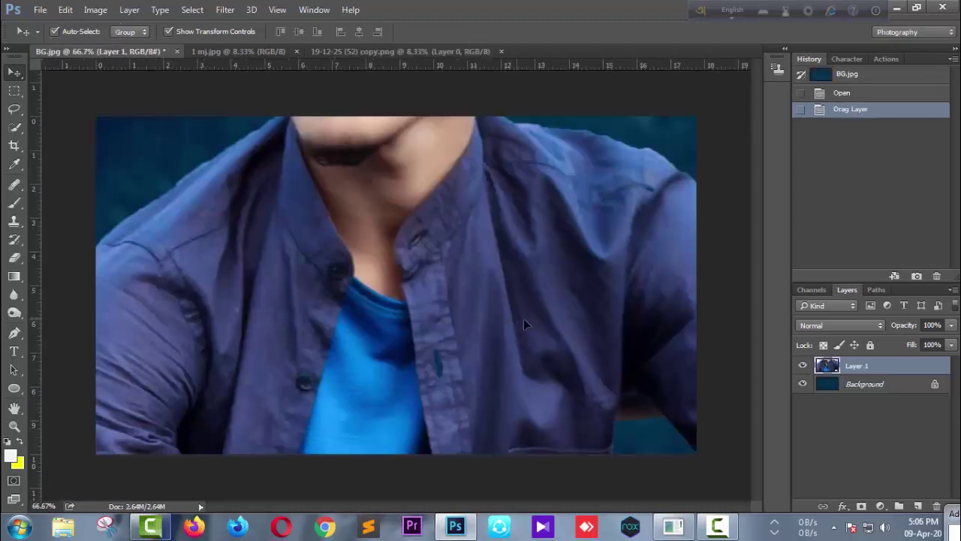
Step: Scale the seated man to about 28.76% and place him right of centre
{"action": "key", "text": "ctrl+minus"}
{"action": "key", "text": "ctrl+minus"}
{"action": "key", "text": "ctrl+minus"}
{"action": "key", "text": "ctrl+minus"}
{"action": "key", "text": "ctrl+minus"}
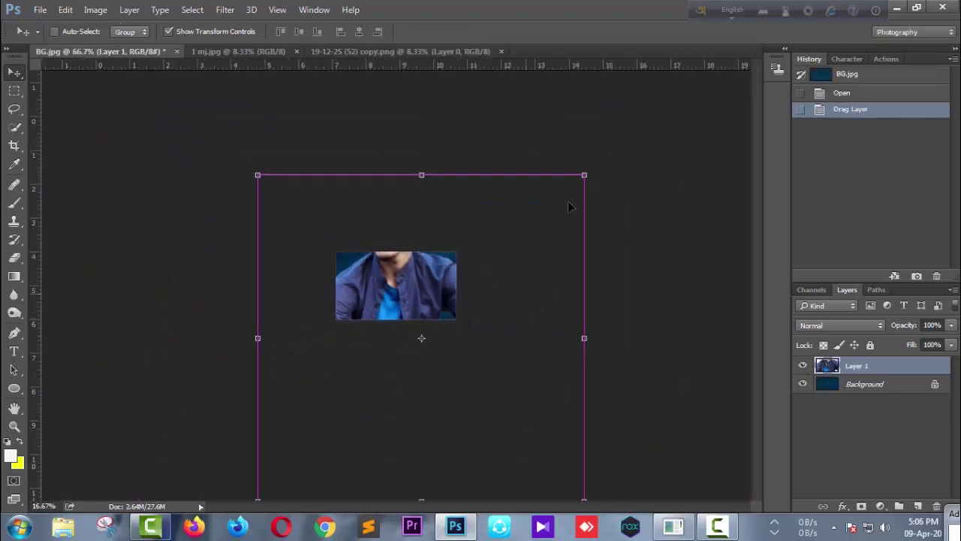
{"action": "mouse_move", "coordinate": [571, 183]}
{"action": "left_mouse_down"}
{"action": "mouse_move", "coordinate": [441, 293]}
{"action": "mouse_move", "coordinate": [433, 286]}
{"action": "mouse_move", "coordinate": [476, 254]}
{"action": "left_mouse_up"}
{"action": "key", "text": "ctrl+plus"}
{"action": "key", "text": "ctrl+plus"}
{"action": "key", "text": "ctrl+plus"}
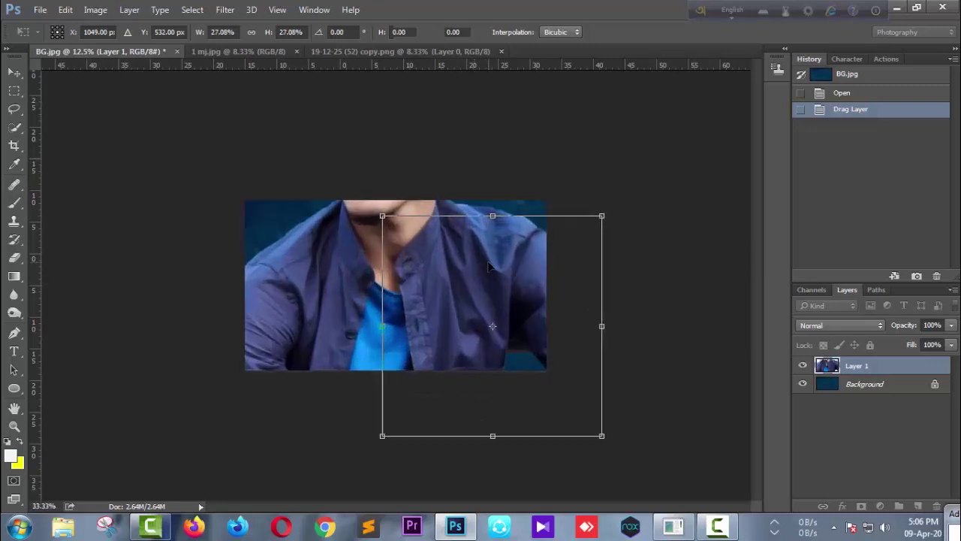
{"action": "key", "text": "ctrl+plus"}
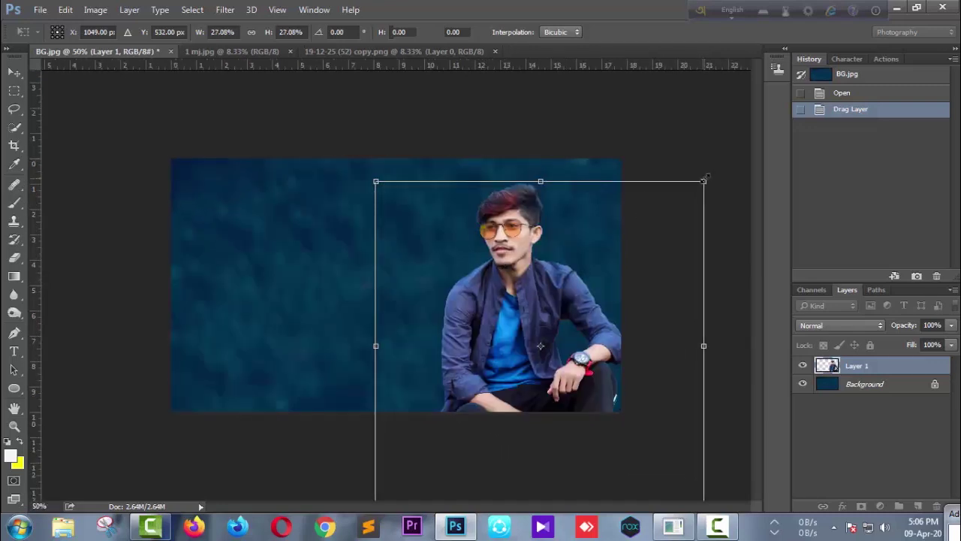
{"action": "left_click_drag", "start_coordinate": [704, 180], "coordinate": [714, 169]}
{"action": "left_click_drag", "start_coordinate": [591, 289], "coordinate": [597, 289]}
{"action": "key", "text": "Return"}
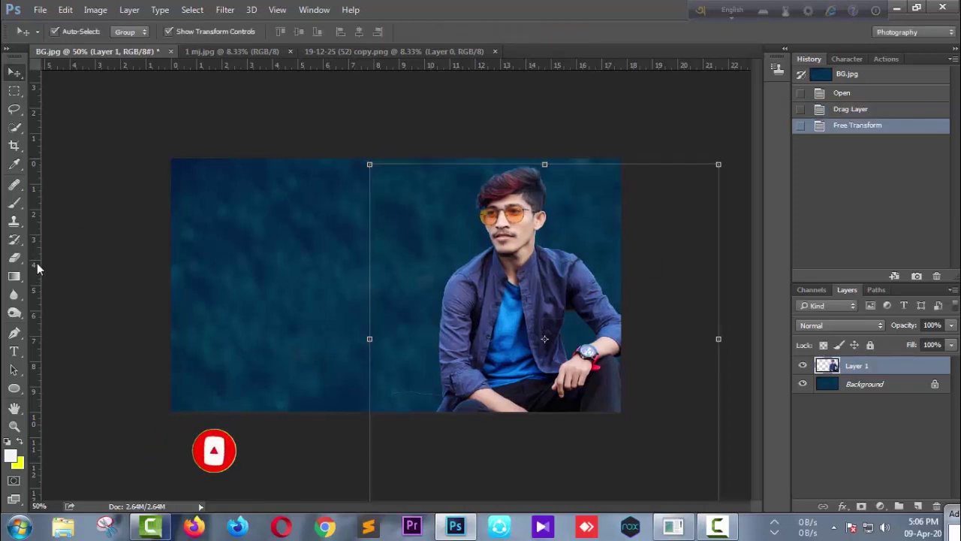
{"action": "key", "text": "e"}
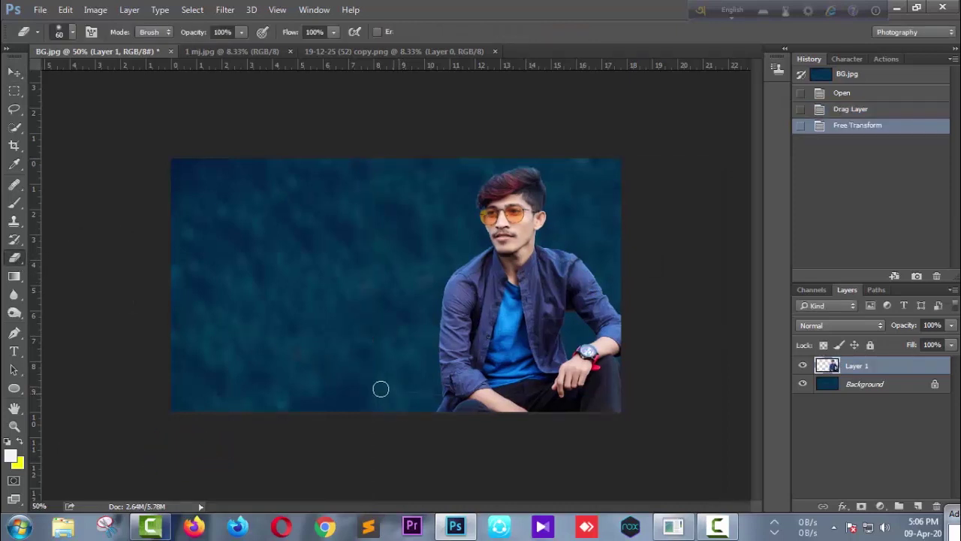
Step: Erase stray pixels along the man's bottom edge and blur his shoulder and wrist outlines
{"action": "left_click_drag", "start_coordinate": [421, 395], "coordinate": [432, 393]}
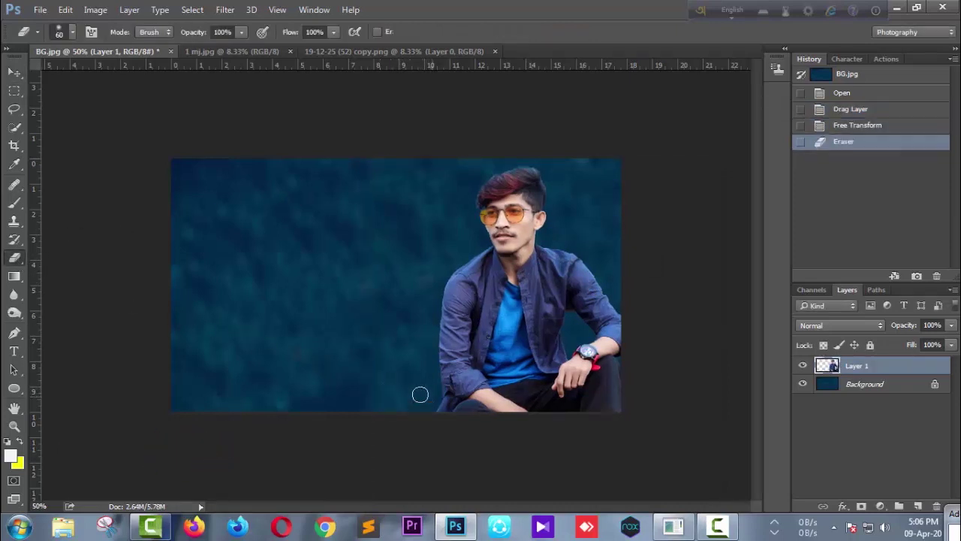
{"action": "left_click", "coordinate": [382, 411]}
{"action": "left_click", "coordinate": [13, 294]}
{"action": "key", "text": "bracketleft"}
{"action": "key", "text": "bracketleft"}
{"action": "key", "text": "bracketleft"}
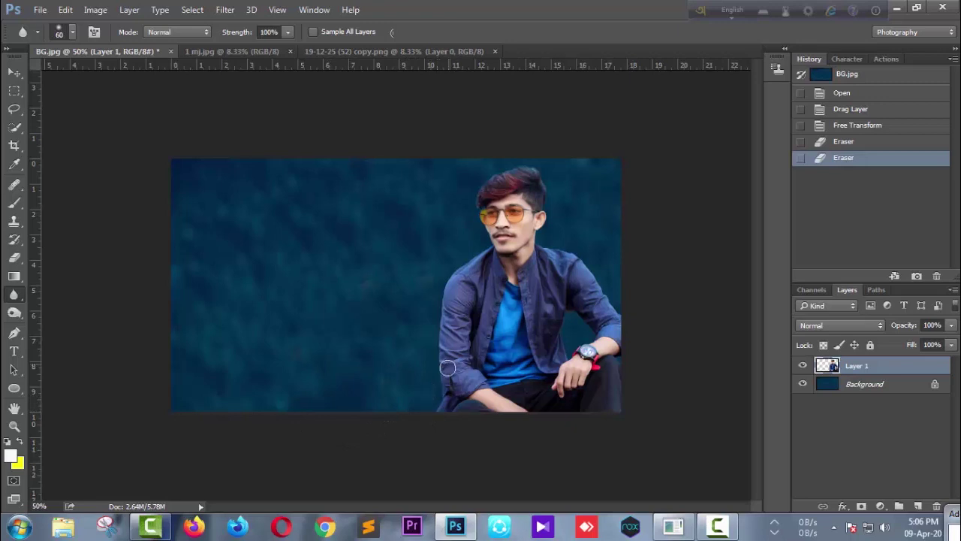
{"action": "left_click_drag", "start_coordinate": [440, 298], "coordinate": [447, 290]}
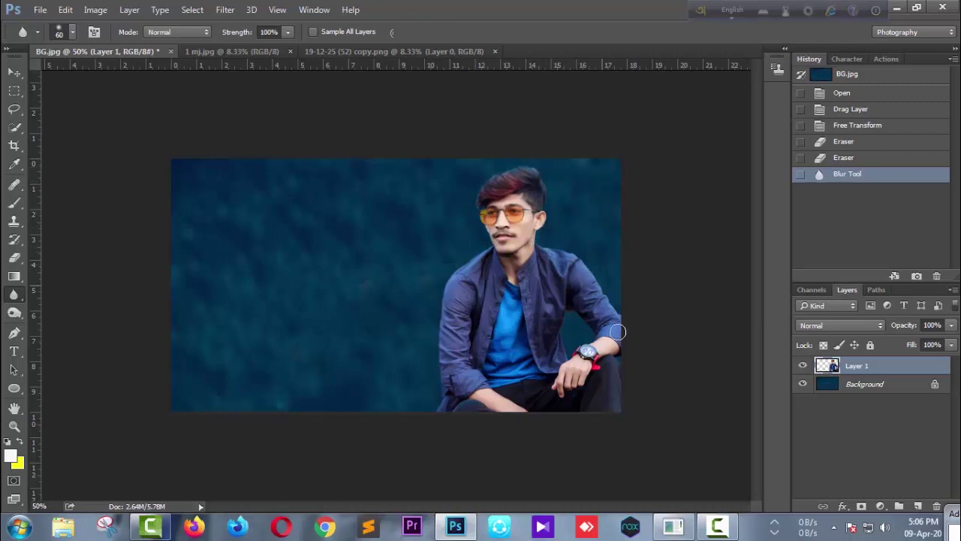
{"action": "left_click_drag", "start_coordinate": [619, 363], "coordinate": [607, 348]}
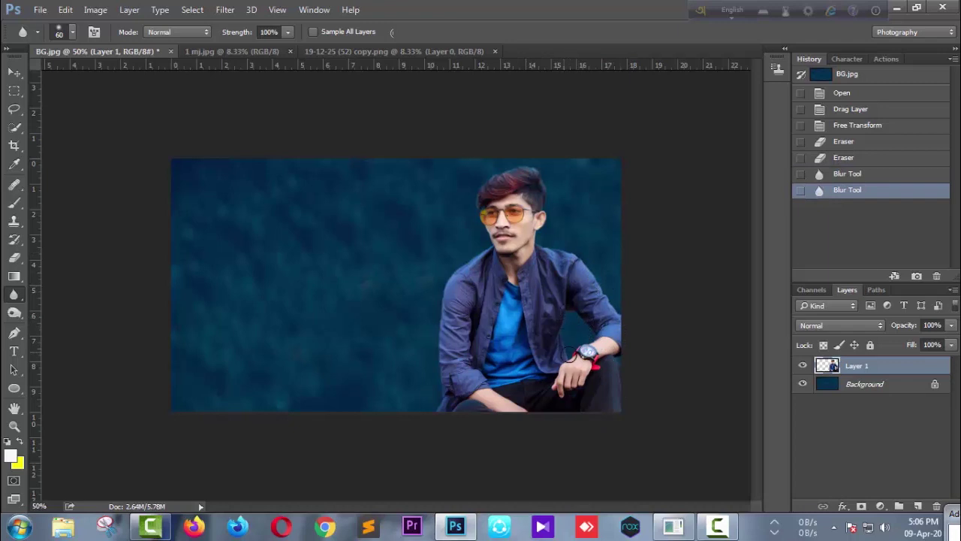
{"action": "left_click", "coordinate": [605, 335]}
{"action": "left_click", "coordinate": [42, 9]}
{"action": "left_click", "coordinate": [52, 38]}
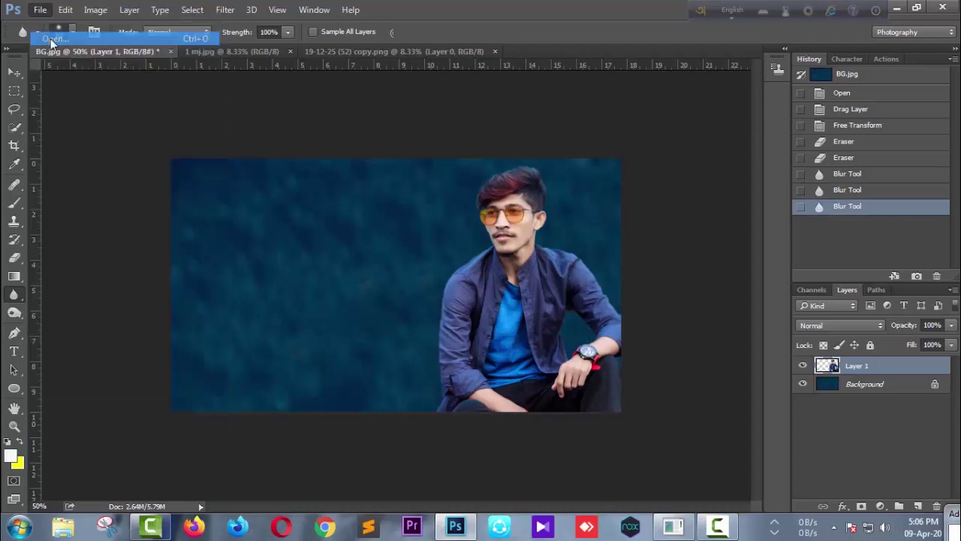
Step: Open 1 mj, drag it into the poster, and keep the seated man's layer on top
{"action": "left_click", "coordinate": [195, 172]}
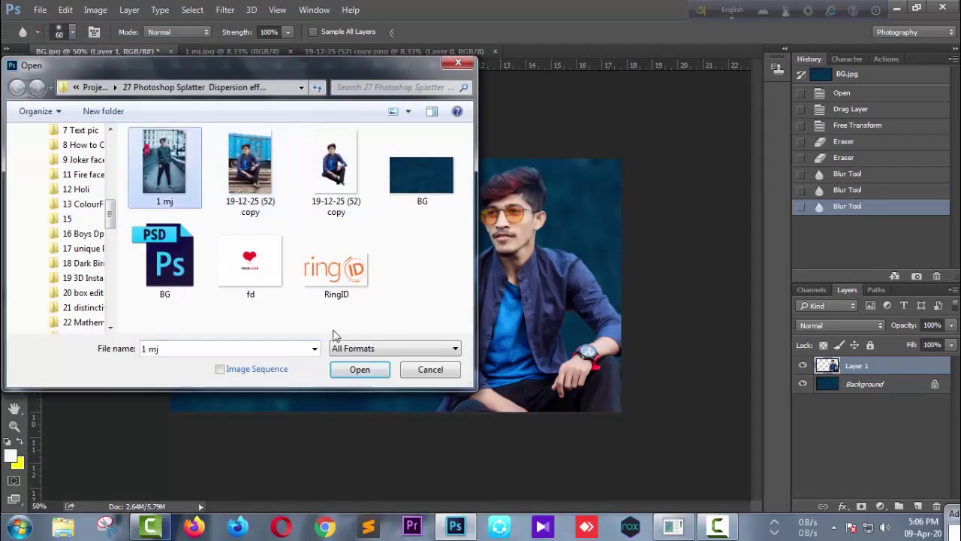
{"action": "left_click", "coordinate": [361, 369]}
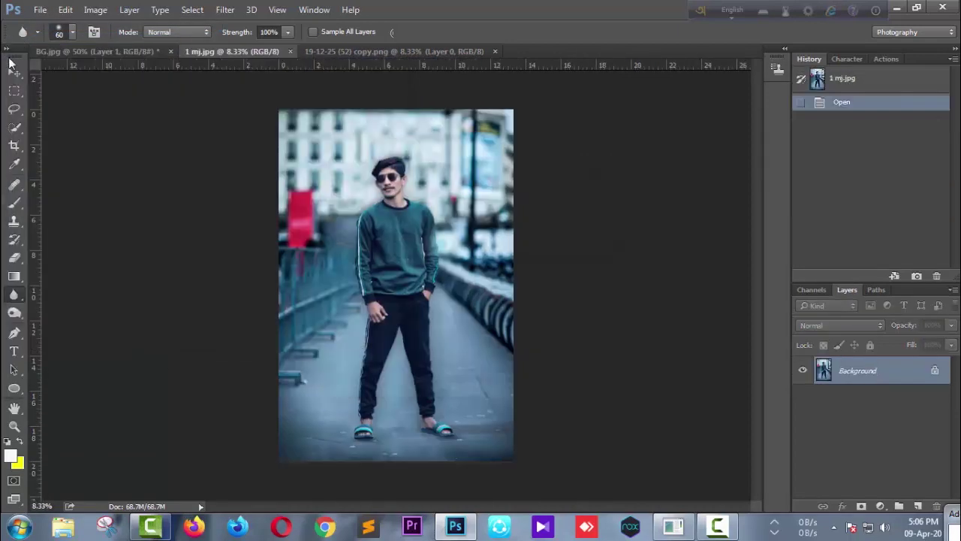
{"action": "left_click", "coordinate": [13, 73]}
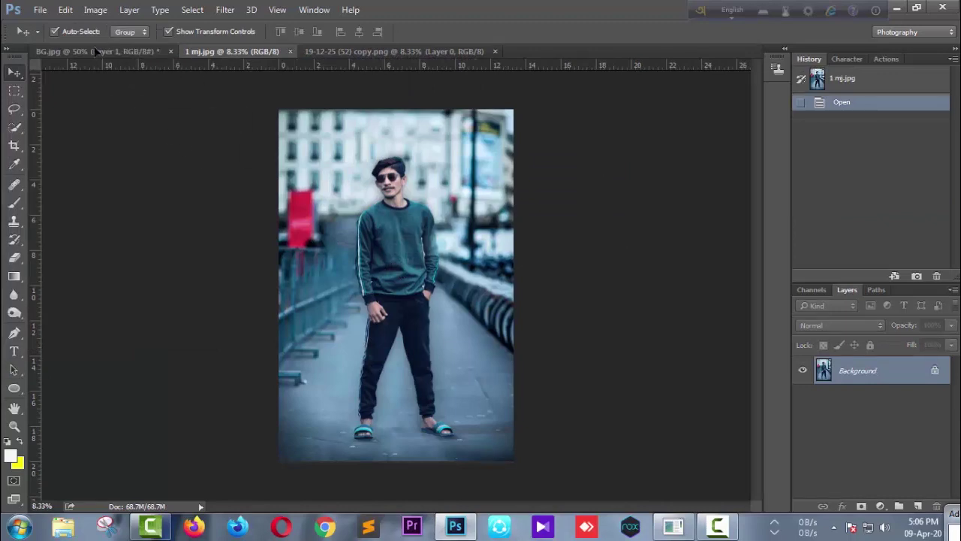
{"action": "left_click", "coordinate": [96, 52]}
{"action": "left_click_drag", "start_coordinate": [911, 385], "coordinate": [902, 396]}
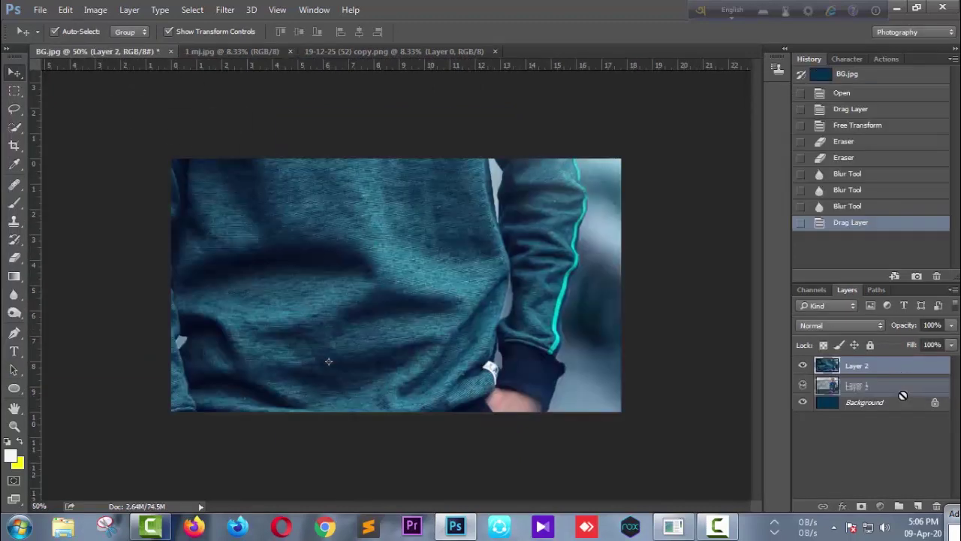
{"action": "left_click_drag", "start_coordinate": [903, 395], "coordinate": [903, 375]}
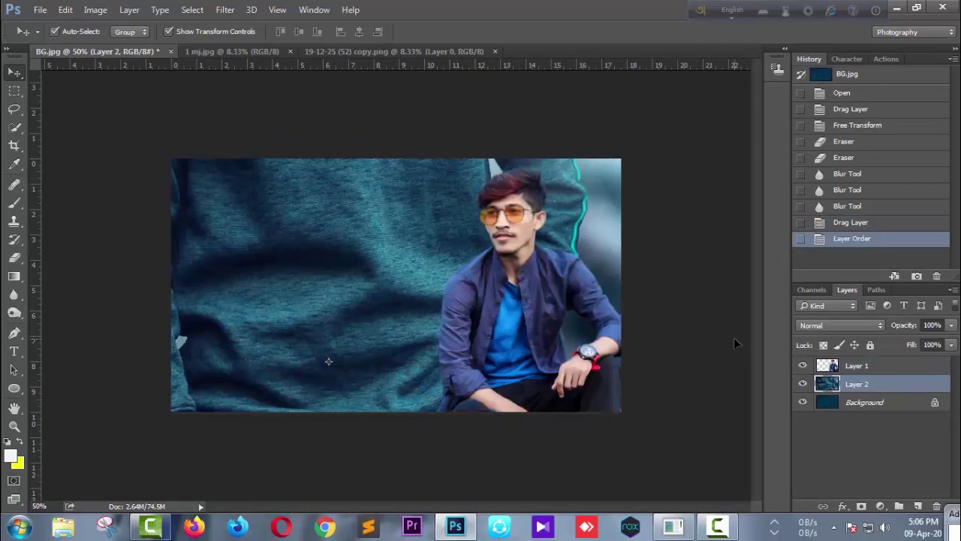
Step: Scale the standing-man photo to about 12.28% and place it left of the seated man
{"action": "key", "text": "ctrl+minus"}
{"action": "key", "text": "ctrl+minus"}
{"action": "key", "text": "ctrl+minus"}
{"action": "key", "text": "ctrl+minus"}
{"action": "key", "text": "ctrl+minus"}
{"action": "left_click_drag", "start_coordinate": [501, 122], "coordinate": [405, 266]}
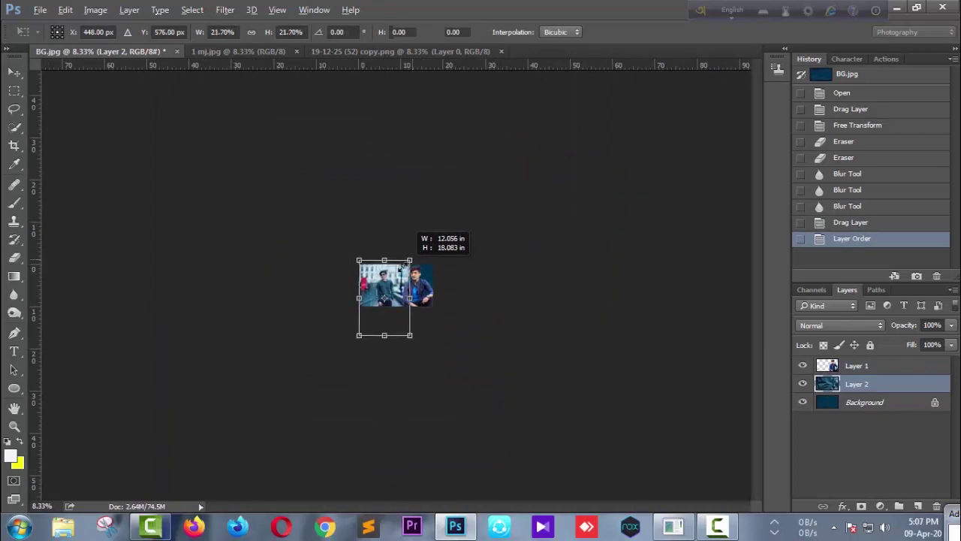
{"action": "key", "text": "ctrl+plus"}
{"action": "key", "text": "ctrl+plus"}
{"action": "key", "text": "ctrl+plus"}
{"action": "key", "text": "ctrl+plus"}
{"action": "left_click_drag", "start_coordinate": [382, 295], "coordinate": [414, 262]}
{"action": "left_click_drag", "start_coordinate": [467, 172], "coordinate": [443, 211]}
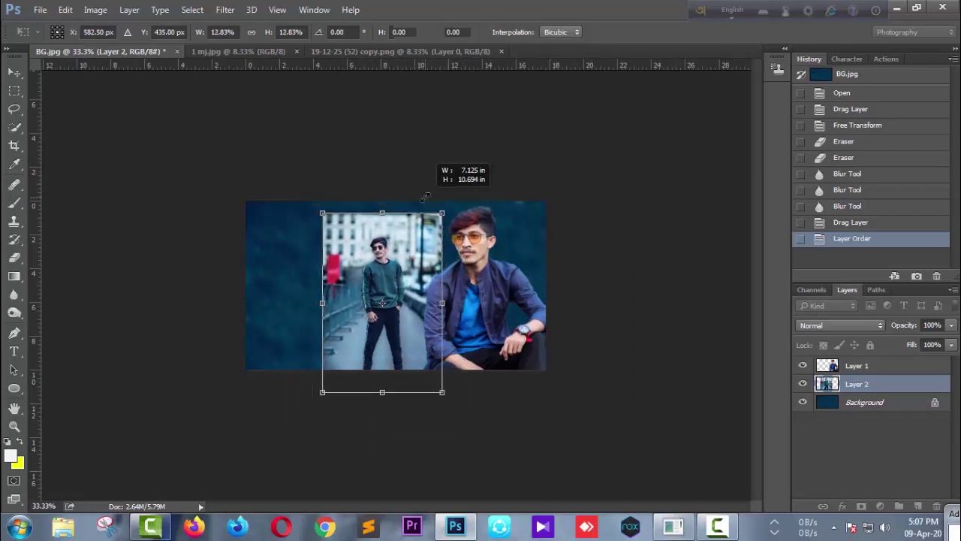
{"action": "left_click_drag", "start_coordinate": [420, 286], "coordinate": [418, 273]}
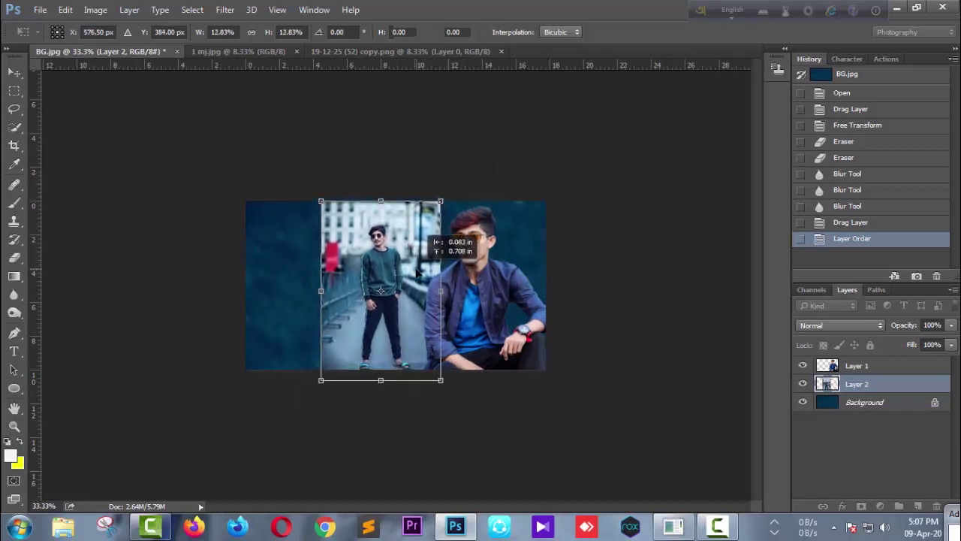
{"action": "left_click_drag", "start_coordinate": [440, 201], "coordinate": [435, 208]}
{"action": "left_click_drag", "start_coordinate": [421, 258], "coordinate": [422, 251]}
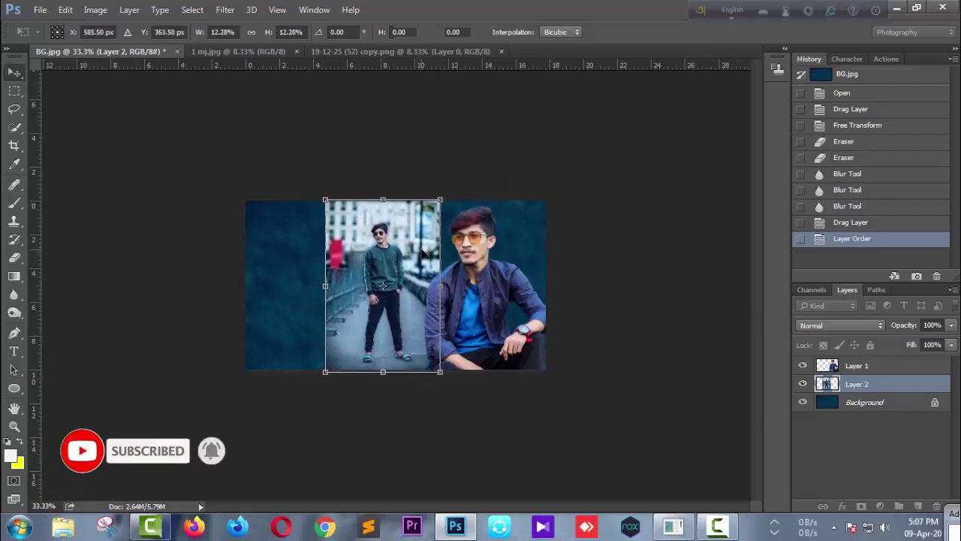
{"action": "key", "text": "Return"}
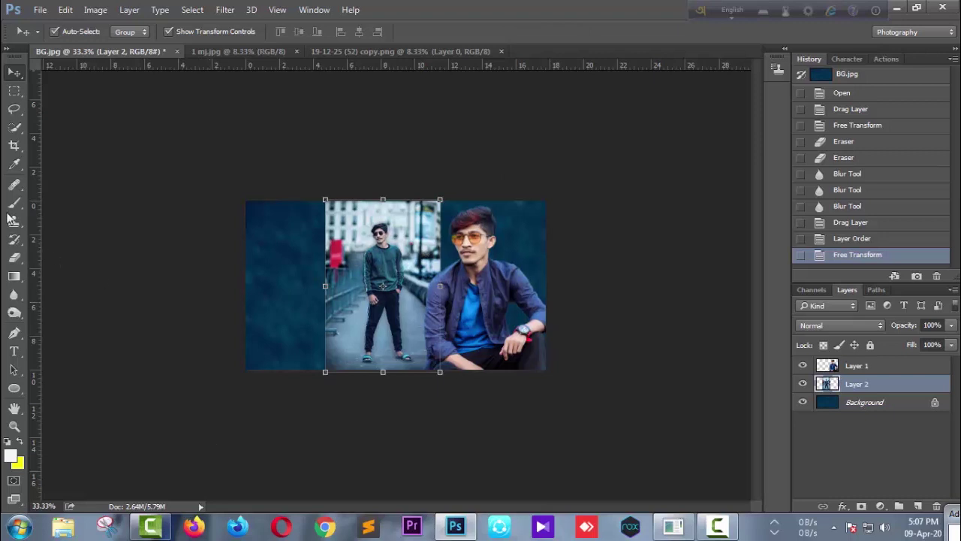
{"action": "left_click", "coordinate": [14, 90]}
Step: Delete a 40 px feathered strip along the standing man's photo's left edge
{"action": "left_click_drag", "start_coordinate": [299, 201], "coordinate": [352, 375]}
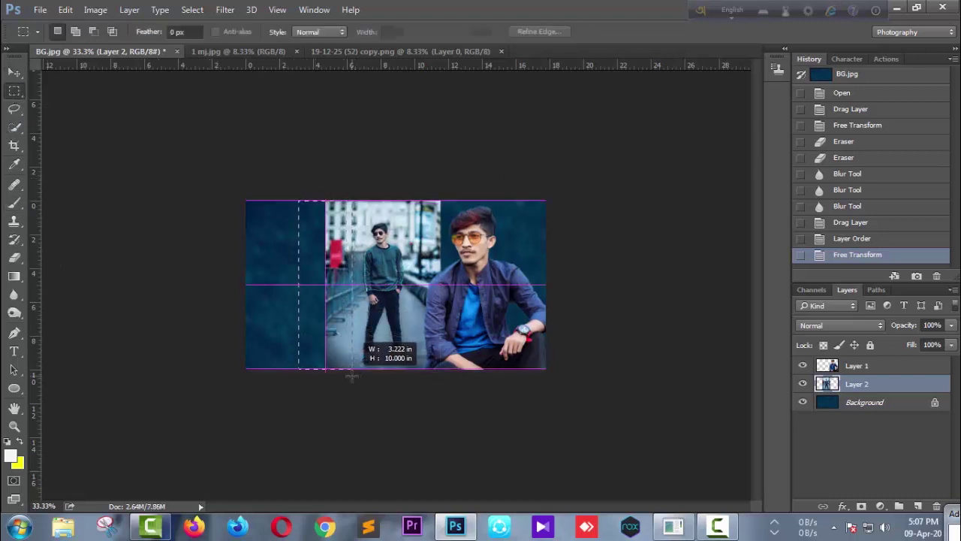
{"action": "left_click_drag", "start_coordinate": [351, 375], "coordinate": [351, 369]}
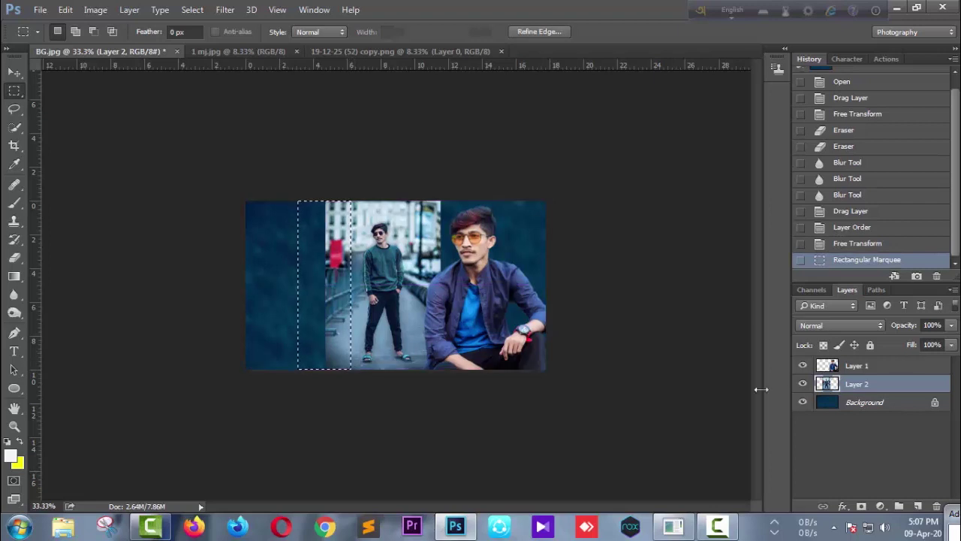
{"action": "right_click", "coordinate": [333, 279]}
{"action": "left_click", "coordinate": [368, 253]}
{"action": "left_click", "coordinate": [544, 181]}
{"action": "key", "text": "Delete"}
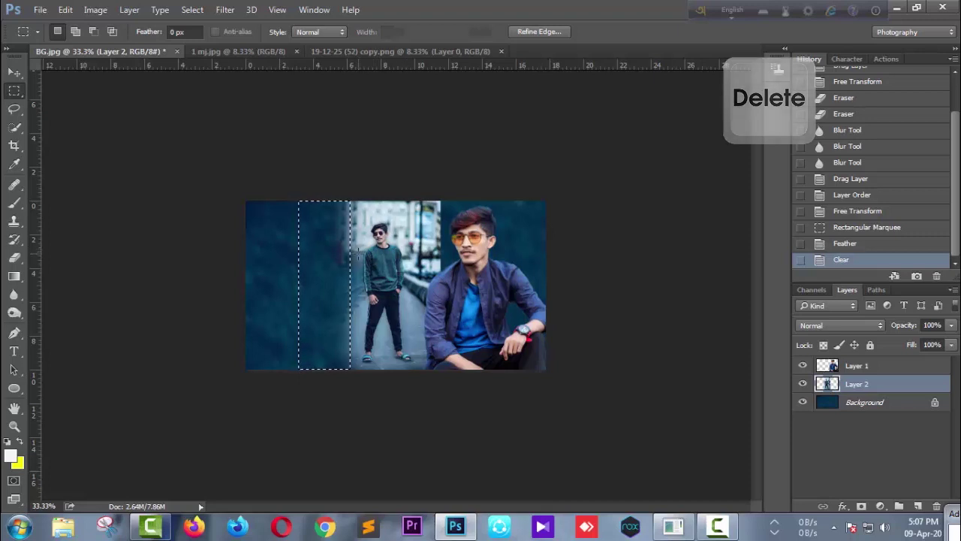
{"action": "key", "text": "shift+Right"}
{"action": "key", "text": "shift+Right"}
{"action": "key", "text": "shift+Right"}
{"action": "key", "text": "shift+Right"}
{"action": "key", "text": "shift+Right"}
{"action": "key", "text": "shift+Right"}
{"action": "key", "text": "shift+Right"}
{"action": "key", "text": "shift+Right"}
{"action": "key", "text": "shift+Right"}
{"action": "key", "text": "shift+Right"}
{"action": "key", "text": "shift+Right"}
{"action": "key", "text": "shift+Right"}
{"action": "key", "text": "shift+Right"}
{"action": "key", "text": "shift+Right"}
{"action": "key", "text": "shift+Right"}
{"action": "key", "text": "shift+Right"}
{"action": "key", "text": "shift+Right"}
{"action": "key", "text": "shift+Right"}
{"action": "key", "text": "shift+Right"}
{"action": "key", "text": "shift+Right"}
{"action": "key", "text": "shift+Right"}
{"action": "key", "text": "shift+Right"}
{"action": "key", "text": "shift+Right"}
{"action": "key", "text": "shift+Right"}
{"action": "key", "text": "shift+Right"}
{"action": "key", "text": "shift+Left"}
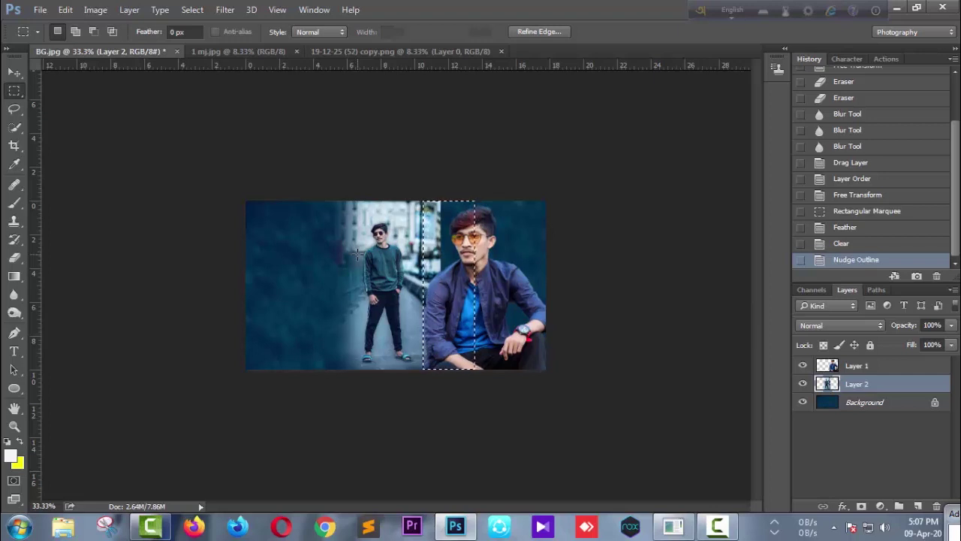
{"action": "key", "text": "shift+Left"}
{"action": "key", "text": "Delete"}
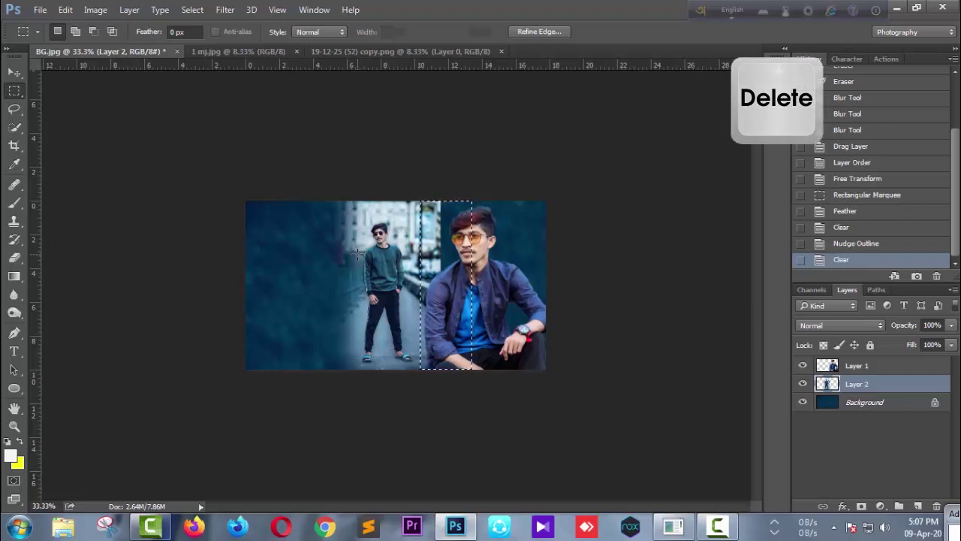
Step: Delete a 40 px feathered strip along the photo's top edge, then deselect
{"action": "left_click_drag", "start_coordinate": [342, 201], "coordinate": [443, 214]}
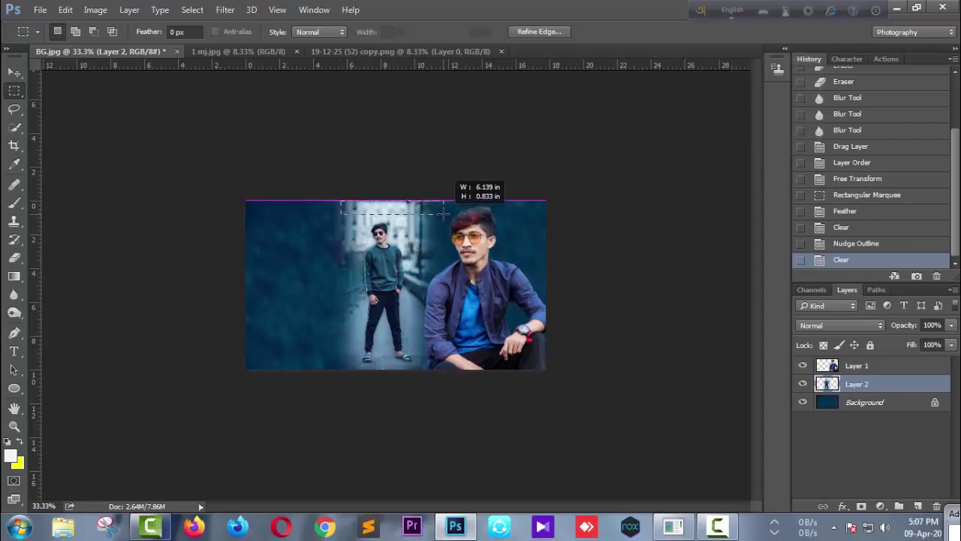
{"action": "left_click_drag", "start_coordinate": [444, 213], "coordinate": [444, 214]}
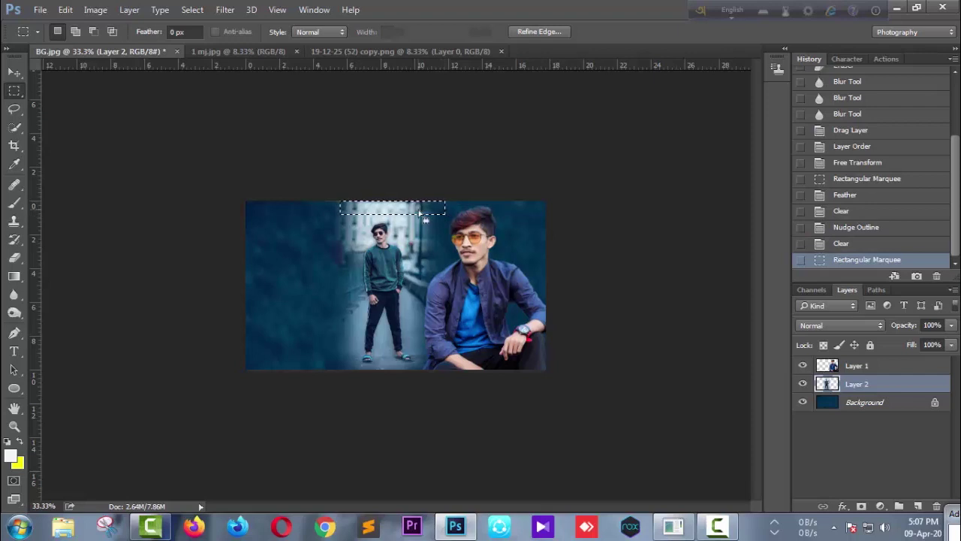
{"action": "right_click", "coordinate": [418, 211]}
{"action": "left_click", "coordinate": [458, 250]}
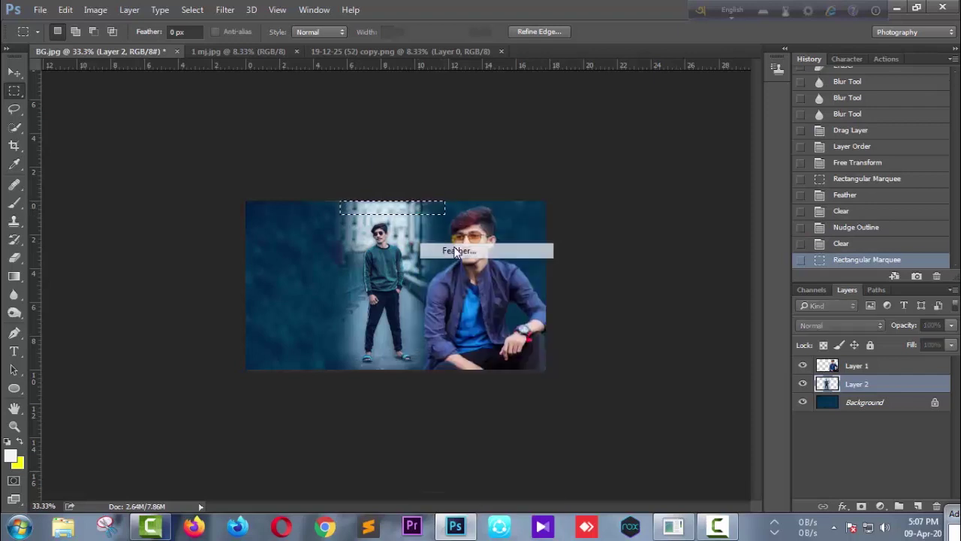
{"action": "left_click", "coordinate": [544, 180]}
{"action": "key", "text": "Delete"}
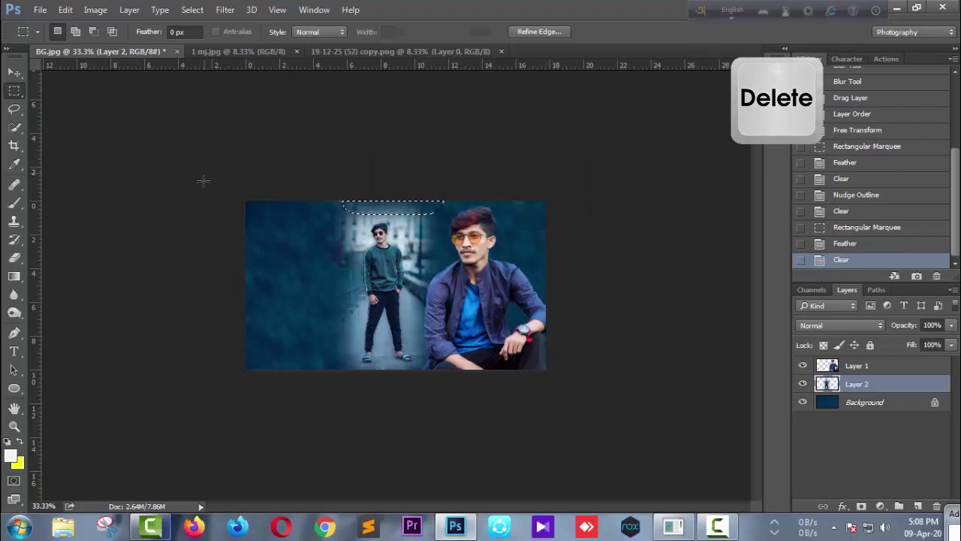
{"action": "key", "text": "v"}
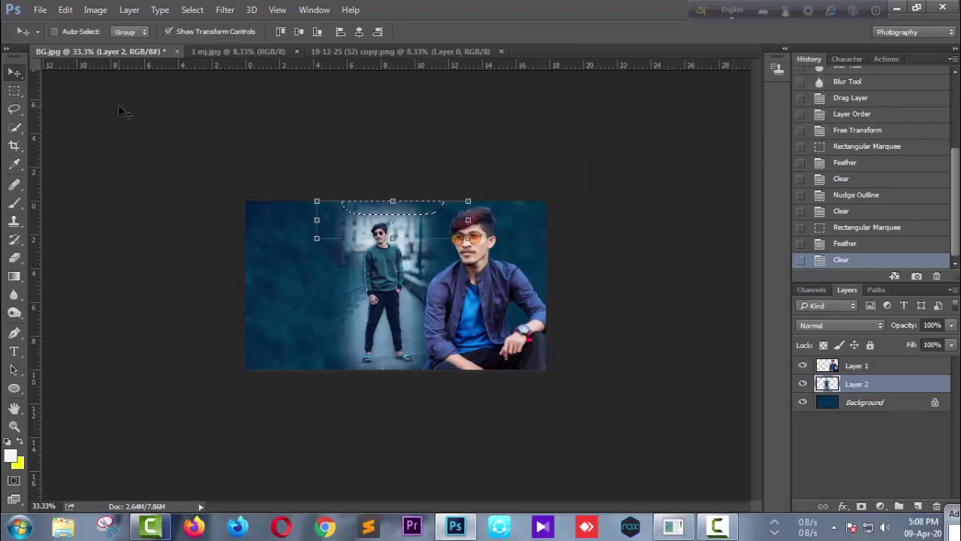
{"action": "key", "text": "ctrl+d"}
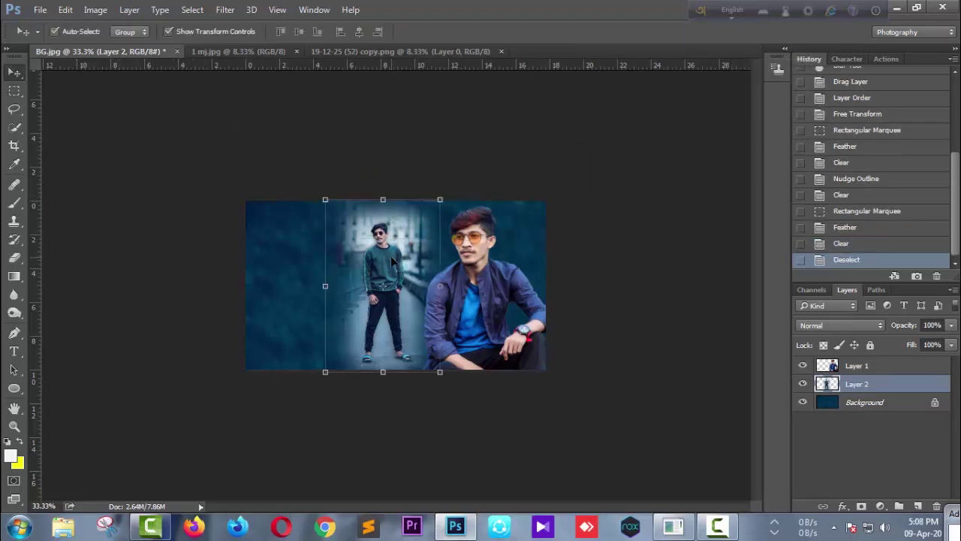
{"action": "key", "text": "shift+Right"}
{"action": "key", "text": "shift+Right"}
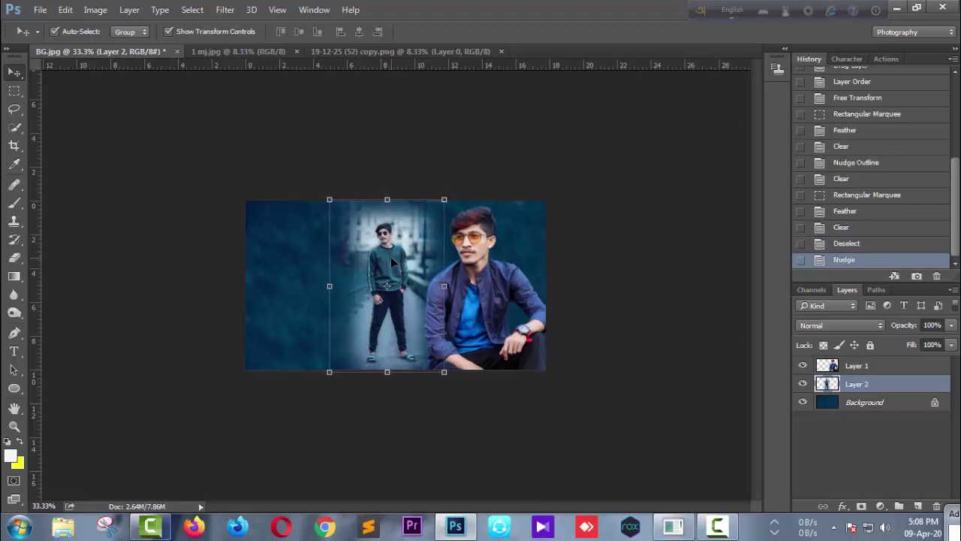
{"action": "key", "text": "shift+Left"}
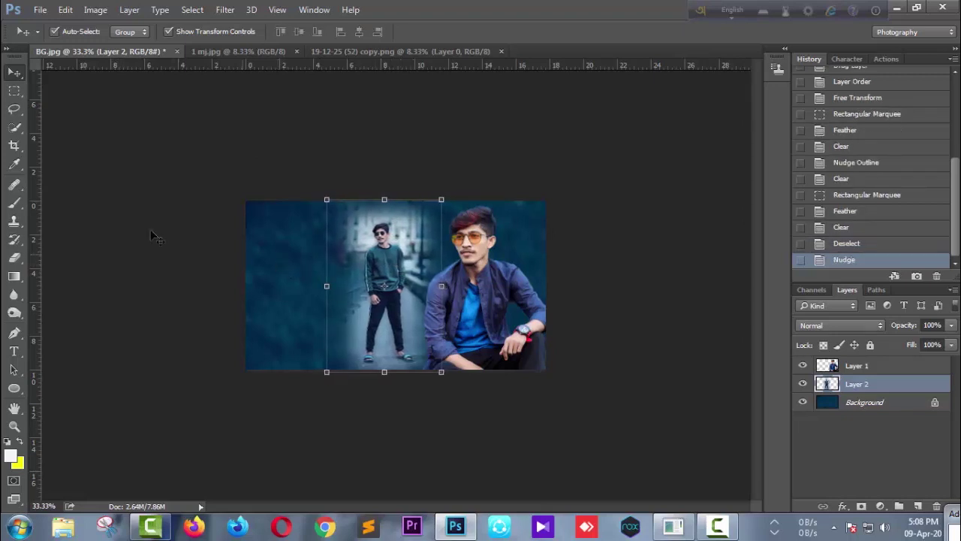
Step: Feather and delete the lower-left area of the standing man's photo
{"action": "left_click", "coordinate": [15, 91]}
{"action": "mouse_move", "coordinate": [284, 304]}
{"action": "left_mouse_down"}
{"action": "mouse_move", "coordinate": [445, 368]}
{"action": "mouse_move", "coordinate": [472, 367]}
{"action": "left_mouse_up"}
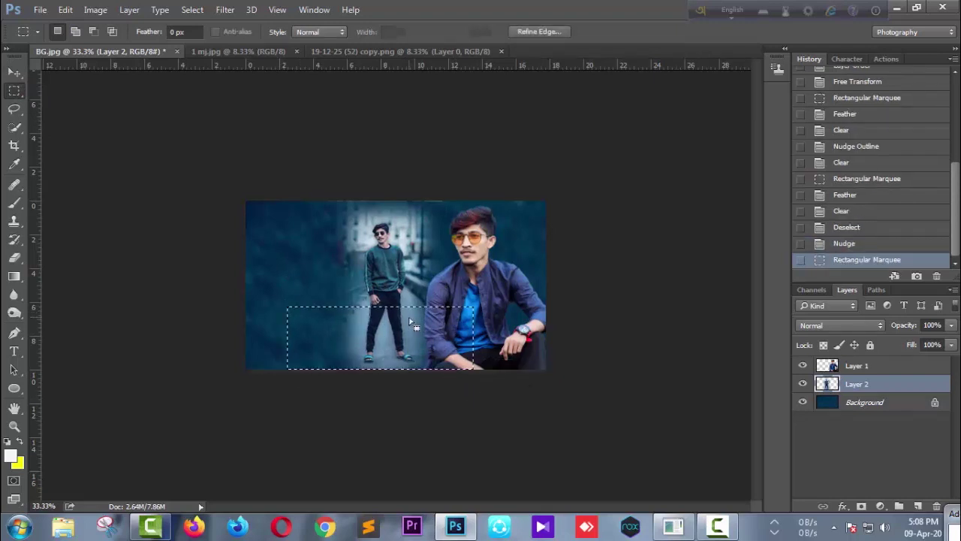
{"action": "right_click", "coordinate": [473, 366]}
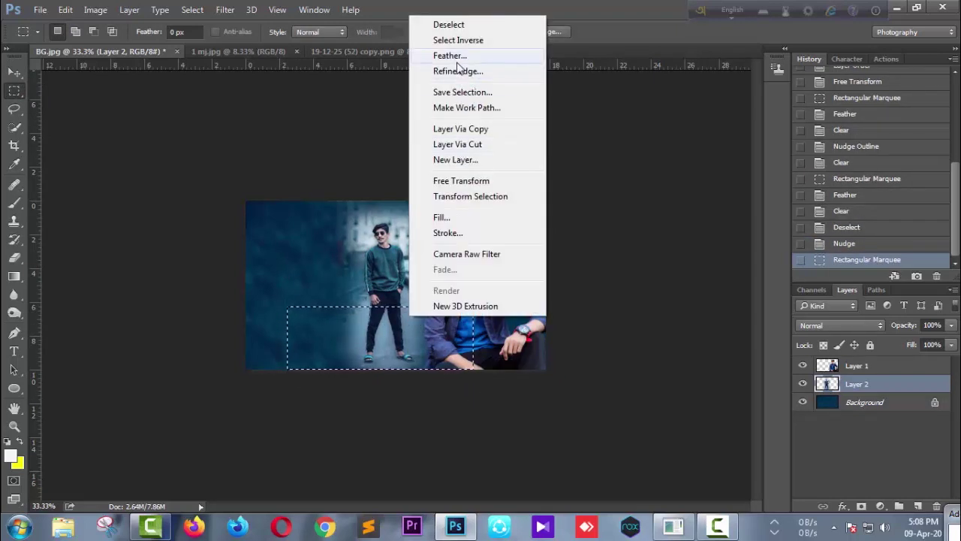
{"action": "left_click", "coordinate": [454, 57]}
{"action": "left_click", "coordinate": [552, 178]}
{"action": "key", "text": "Delete"}
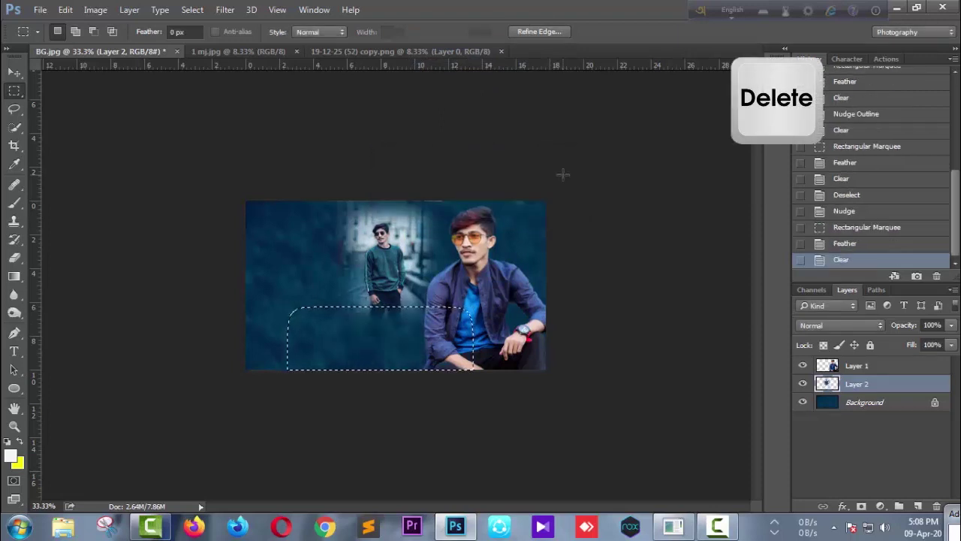
Step: Deselect and move the standing man's photo up and to the right
{"action": "left_click", "coordinate": [13, 72]}
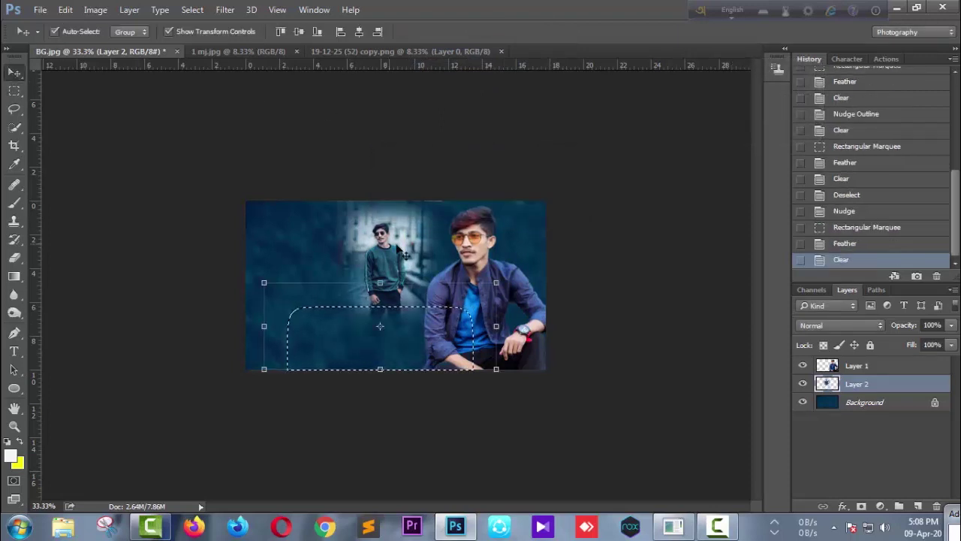
{"action": "key", "text": "ctrl+d"}
{"action": "left_click_drag", "start_coordinate": [391, 237], "coordinate": [404, 238]}
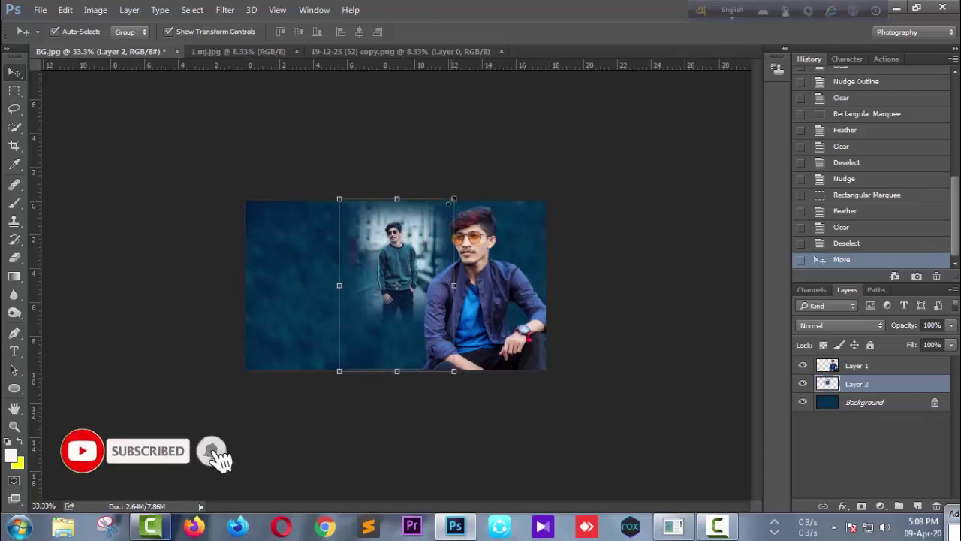
Step: Scale Layer 2's standing-man photo to about 105%, nudge it down and commit
{"action": "left_click_drag", "start_coordinate": [453, 198], "coordinate": [457, 195]}
{"action": "key", "text": "Down"}
{"action": "key", "text": "Down"}
{"action": "key", "text": "Down"}
{"action": "key", "text": "Down"}
{"action": "key", "text": "Down"}
{"action": "key", "text": "Down"}
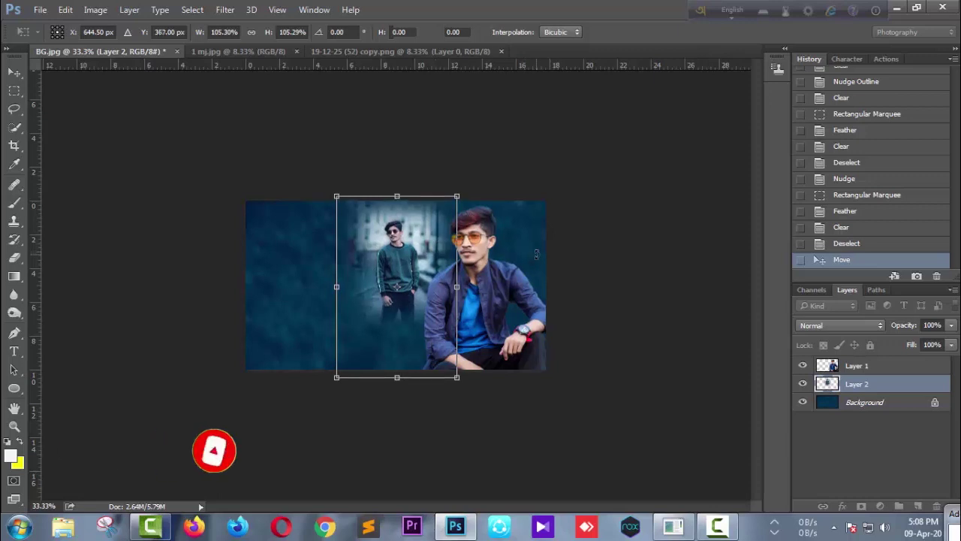
{"action": "key", "text": "Return"}
{"action": "left_click", "coordinate": [496, 293]}
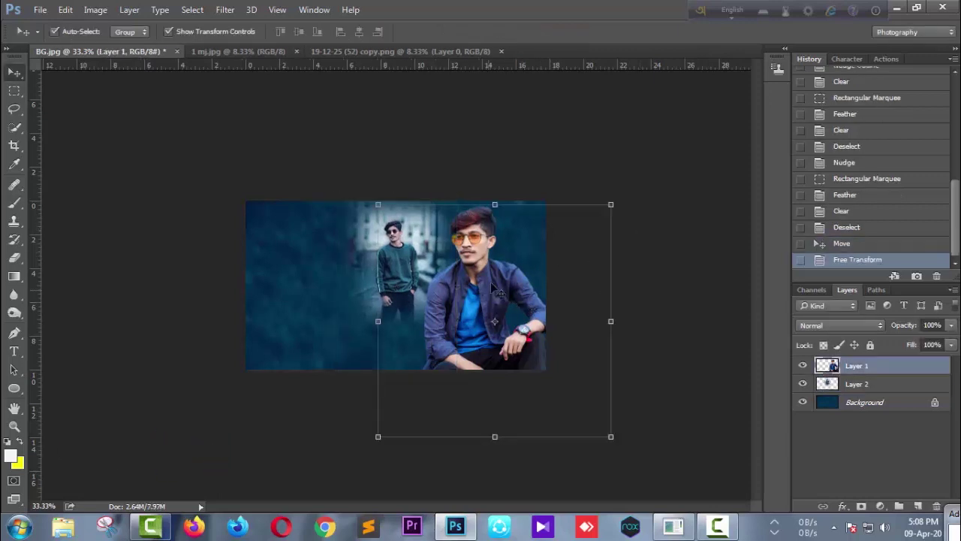
{"action": "left_click", "coordinate": [371, 148]}
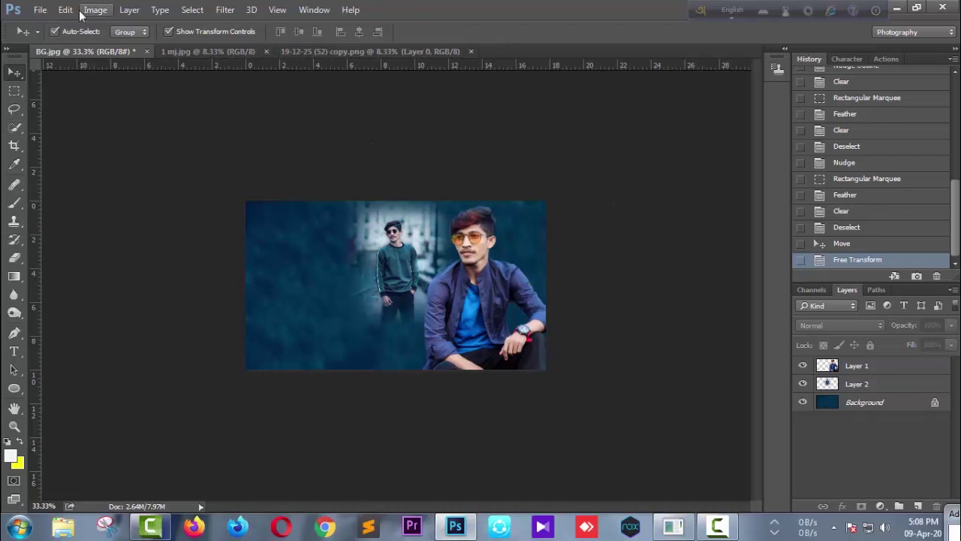
Step: Close the 1 mj.jpg and 19-12-25 (52) copy.png documents
{"action": "left_click", "coordinate": [180, 48]}
{"action": "left_click", "coordinate": [283, 52]}
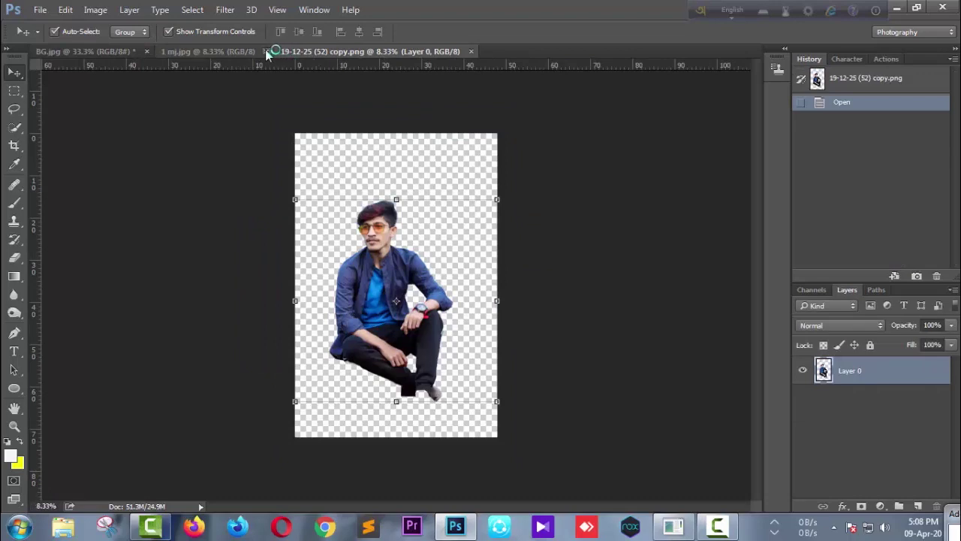
{"action": "left_click", "coordinate": [266, 51]}
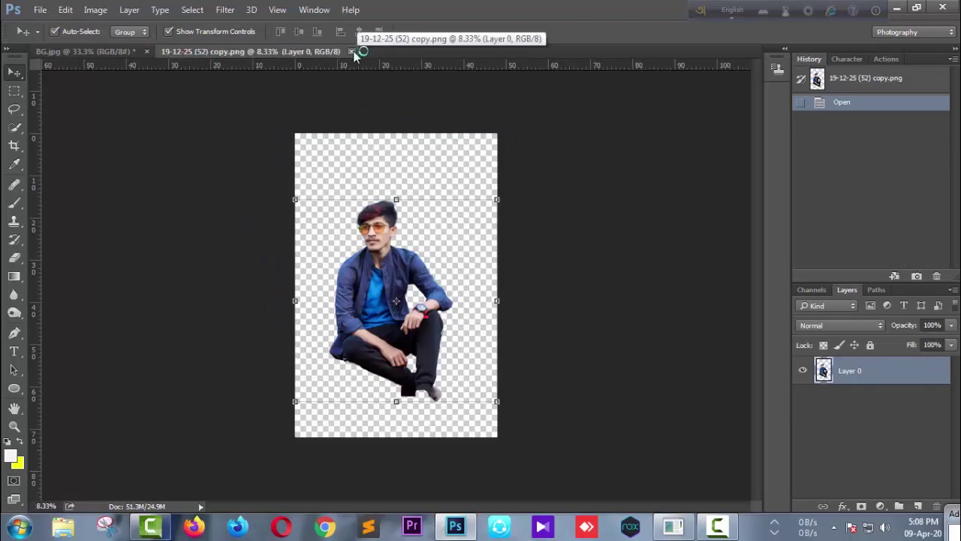
{"action": "left_click", "coordinate": [350, 51]}
Step: Open RingID.png and drag the logo onto the poster's top-left as Layer 3
{"action": "left_click", "coordinate": [41, 10]}
{"action": "left_click", "coordinate": [56, 38]}
{"action": "left_click", "coordinate": [340, 283]}
{"action": "left_click", "coordinate": [378, 369]}
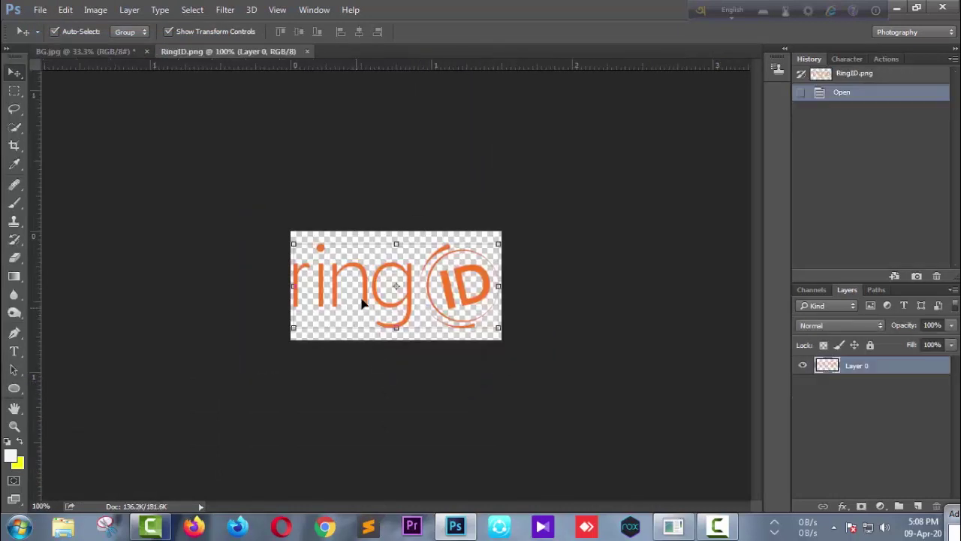
{"action": "left_click_drag", "start_coordinate": [448, 291], "coordinate": [123, 46]}
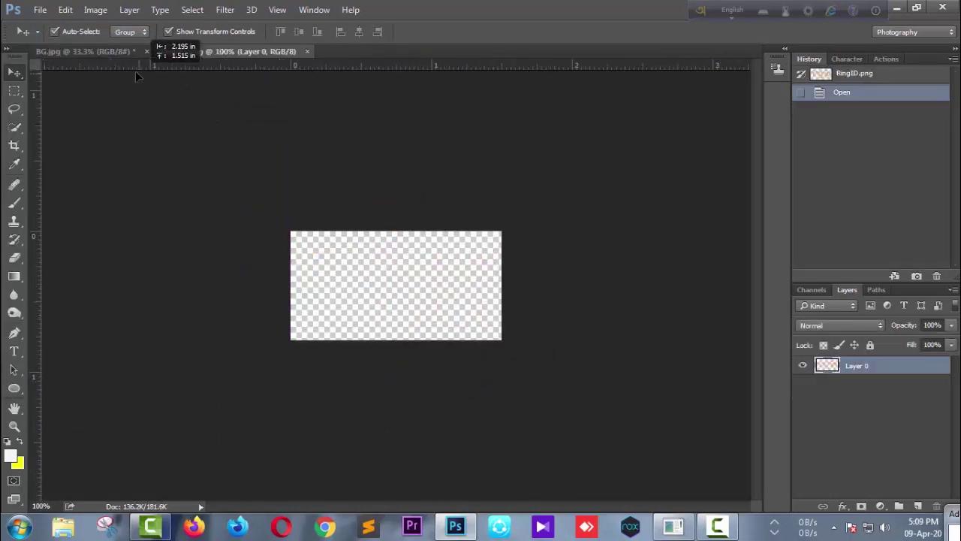
{"action": "mouse_move", "coordinate": [123, 46]}
{"action": "left_mouse_down"}
{"action": "mouse_move", "coordinate": [309, 264]}
{"action": "mouse_move", "coordinate": [320, 229]}
{"action": "mouse_move", "coordinate": [284, 227]}
{"action": "left_mouse_up"}
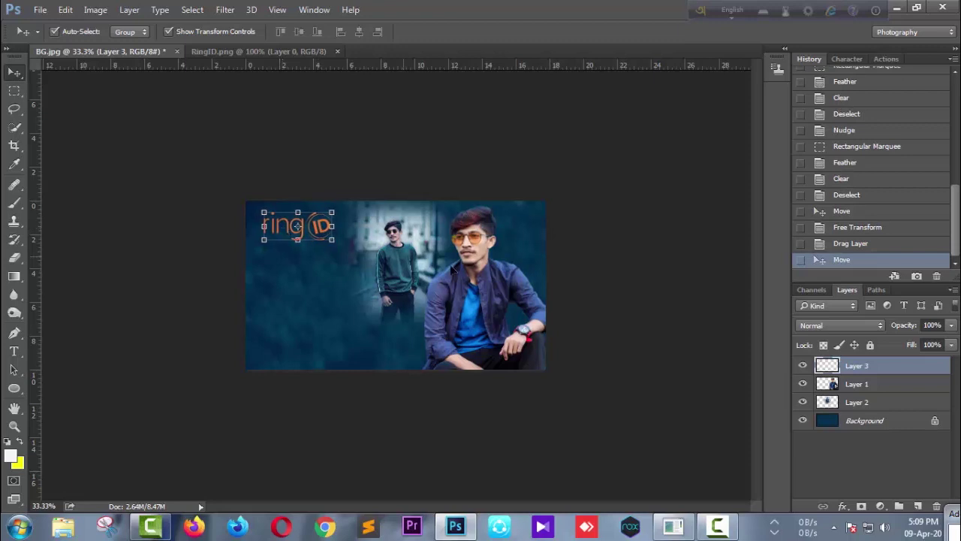
Step: Nudge the standing man and ringID logo right, then start a text line below the logo
{"action": "left_click", "coordinate": [397, 254]}
{"action": "key", "text": "Right"}
{"action": "key", "text": "Right"}
{"action": "key", "text": "Right"}
{"action": "key", "text": "Right"}
{"action": "key", "text": "Right"}
{"action": "key", "text": "Right"}
{"action": "key", "text": "Right"}
{"action": "key", "text": "Right"}
{"action": "key", "text": "Right"}
{"action": "key", "text": "Right"}
{"action": "key", "text": "Right"}
{"action": "key", "text": "Right"}
{"action": "left_click", "coordinate": [429, 160]}
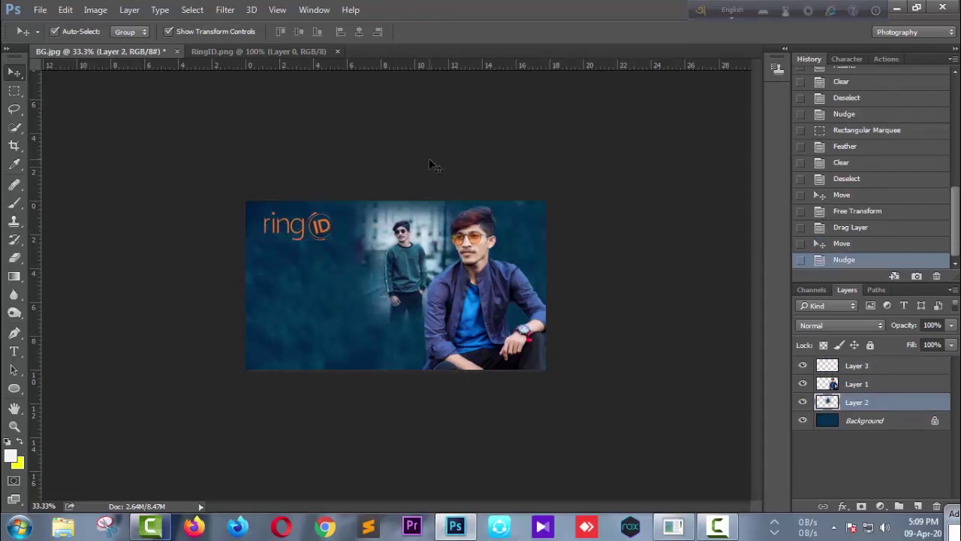
{"action": "left_click", "coordinate": [327, 236]}
{"action": "key", "text": "Right"}
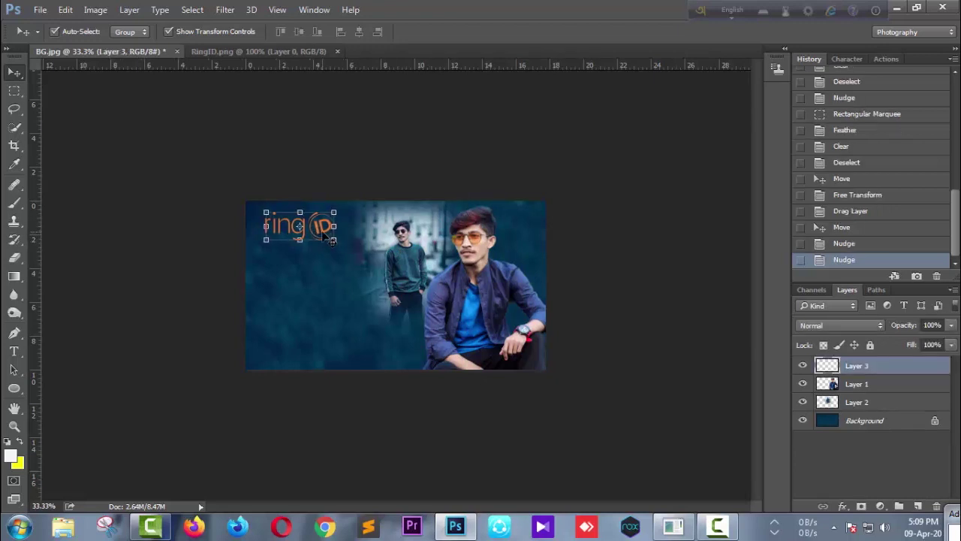
{"action": "left_click", "coordinate": [368, 157]}
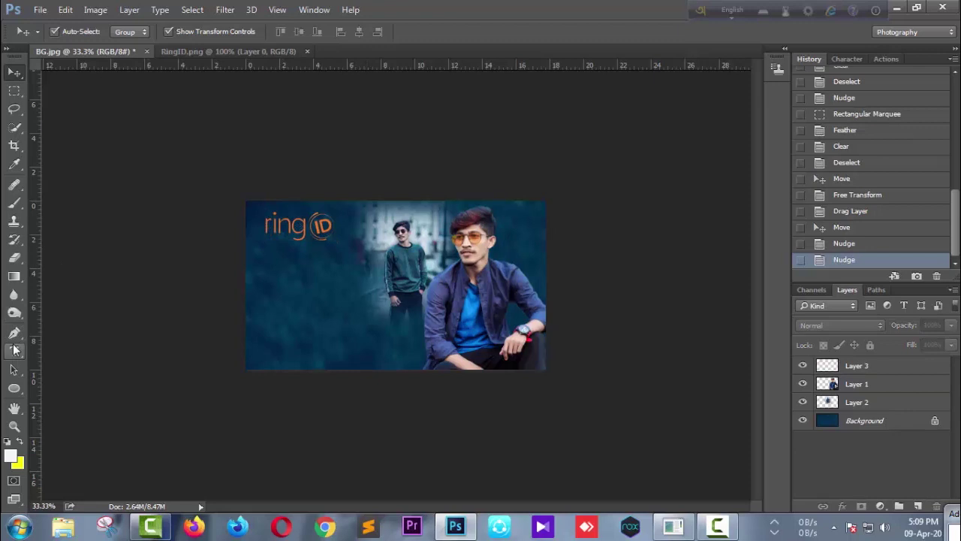
{"action": "left_click", "coordinate": [13, 351]}
{"action": "left_click", "coordinate": [271, 247]}
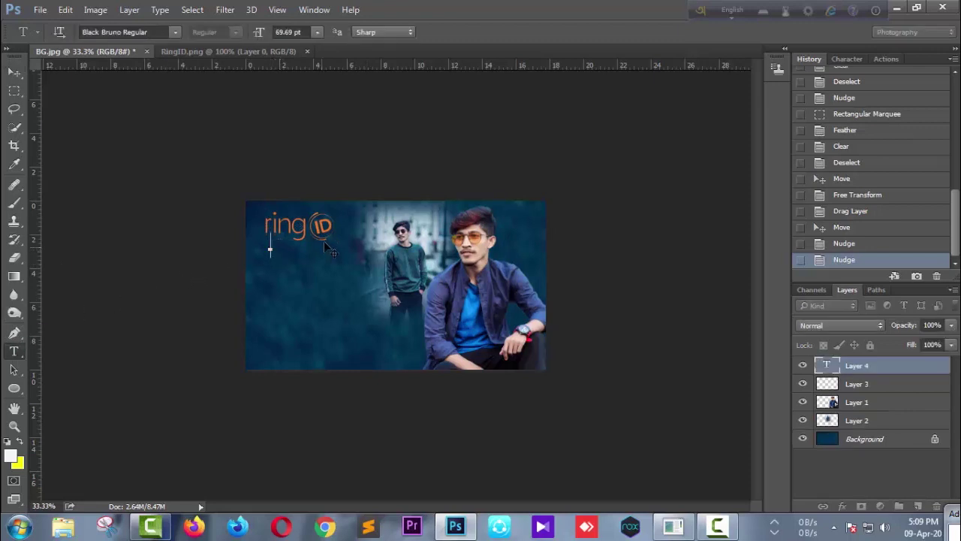
Step: Type 'Presents' in Bad Films SuperBold at 24 pt beside the ringID logo
{"action": "key", "text": "ctrl+plus"}
{"action": "key", "text": "ctrl+plus"}
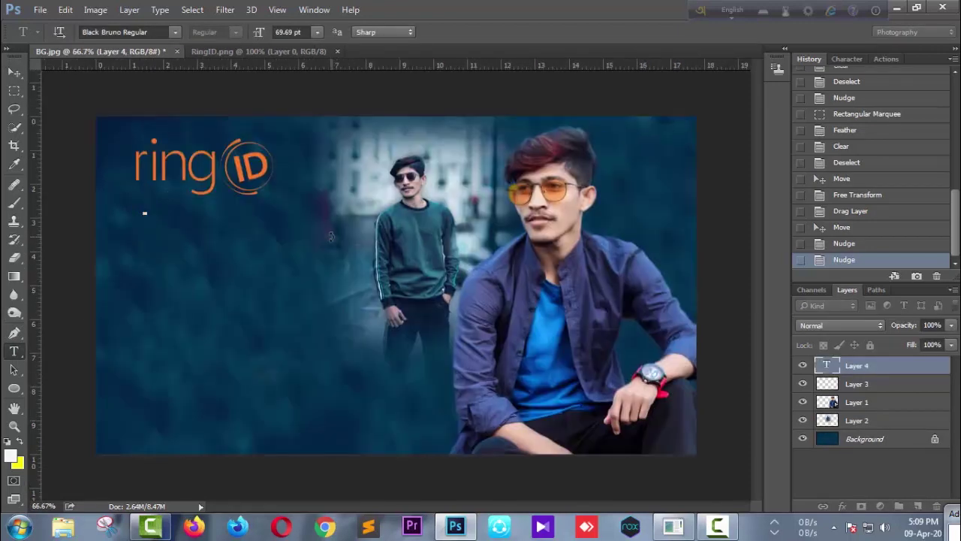
{"action": "key", "text": "ctrl+minus"}
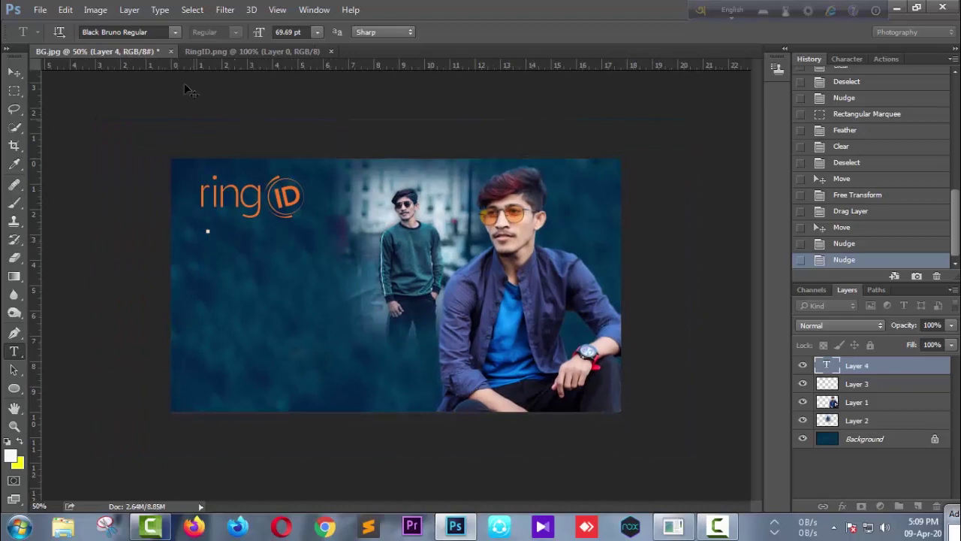
{"action": "left_click", "coordinate": [175, 33]}
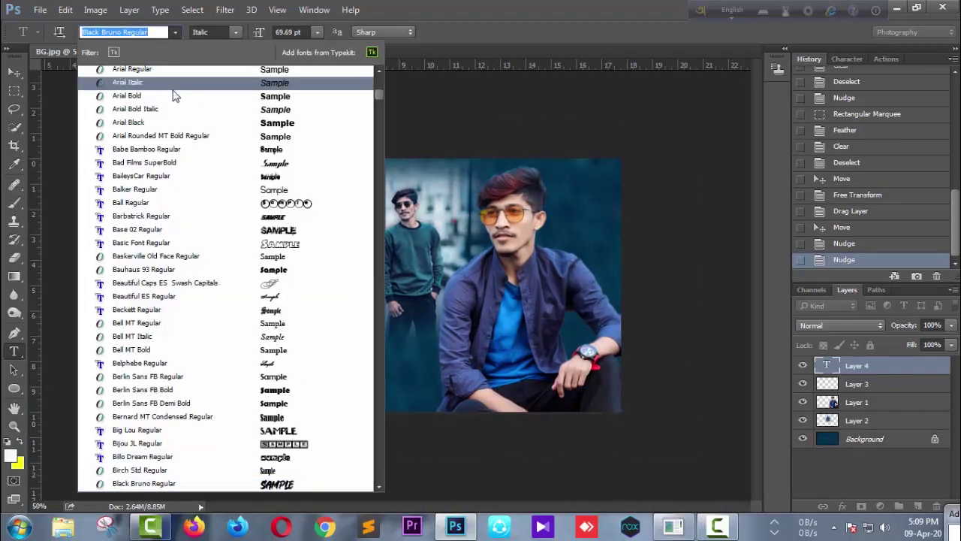
{"action": "left_click", "coordinate": [197, 170]}
{"action": "type", "text": "esents"}
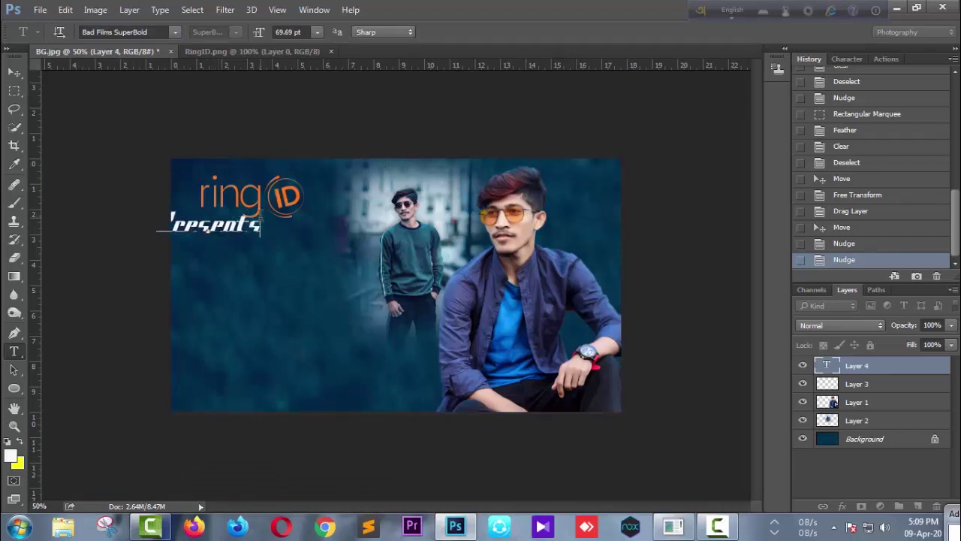
{"action": "left_click_drag", "start_coordinate": [259, 224], "coordinate": [119, 187]}
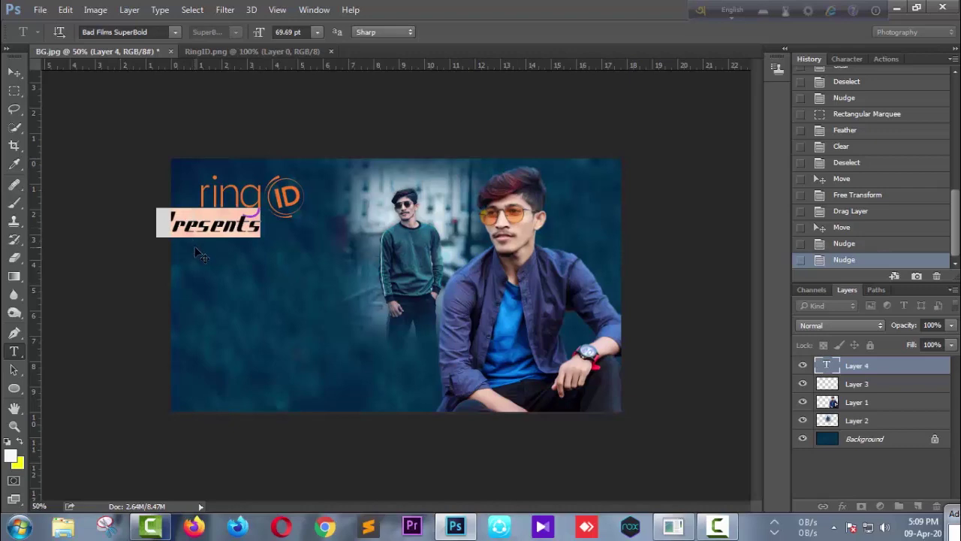
{"action": "left_click_drag", "start_coordinate": [197, 254], "coordinate": [227, 250]}
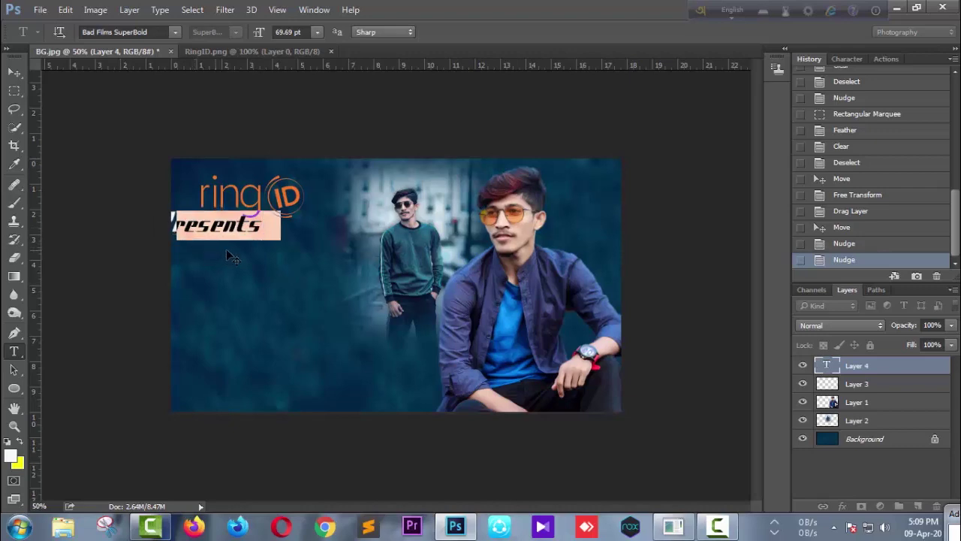
{"action": "left_click", "coordinate": [315, 32]}
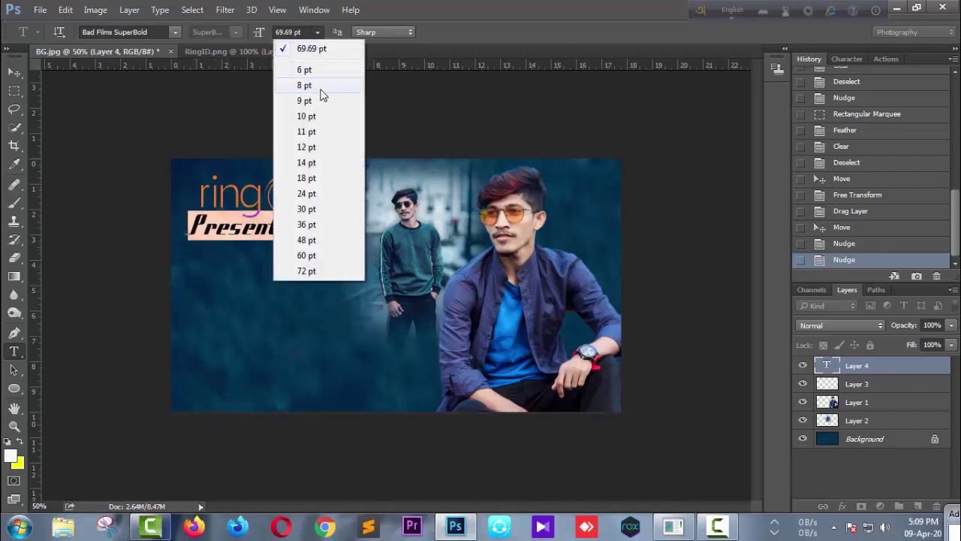
{"action": "left_click", "coordinate": [308, 193]}
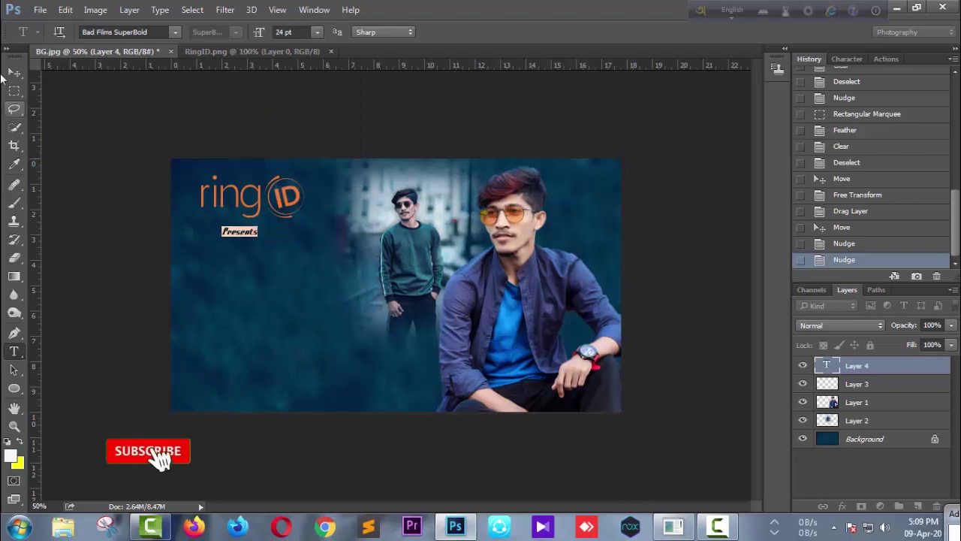
{"action": "left_click", "coordinate": [14, 72]}
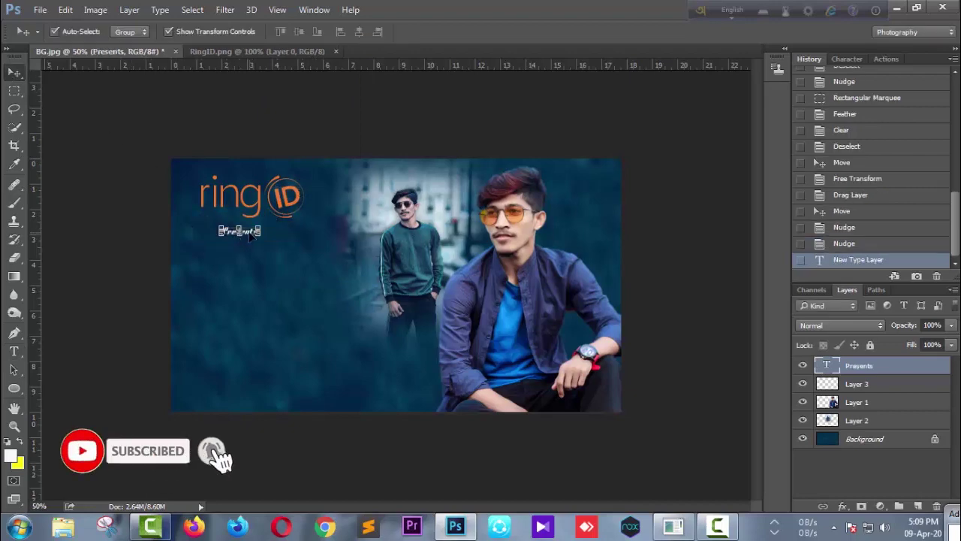
Step: Zoom to 200% and move Presents up under the ring lettering
{"action": "key", "text": "ctrl+plus"}
{"action": "key", "text": "ctrl+plus"}
{"action": "key", "text": "ctrl+plus"}
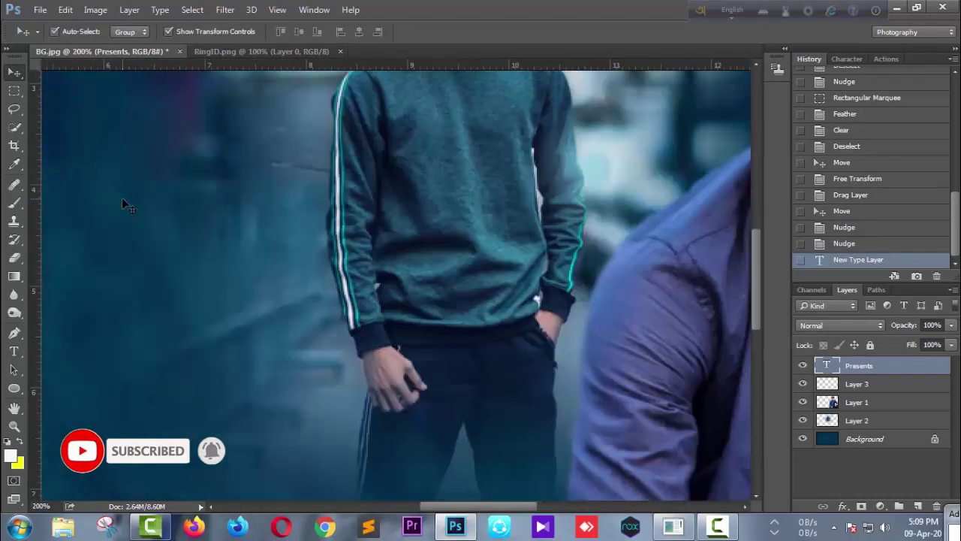
{"action": "left_click_drag", "start_coordinate": [122, 198], "coordinate": [533, 263]}
{"action": "mouse_move", "coordinate": [332, 210]}
{"action": "left_mouse_down"}
{"action": "mouse_move", "coordinate": [453, 365]}
{"action": "mouse_move", "coordinate": [481, 378]}
{"action": "left_mouse_up"}
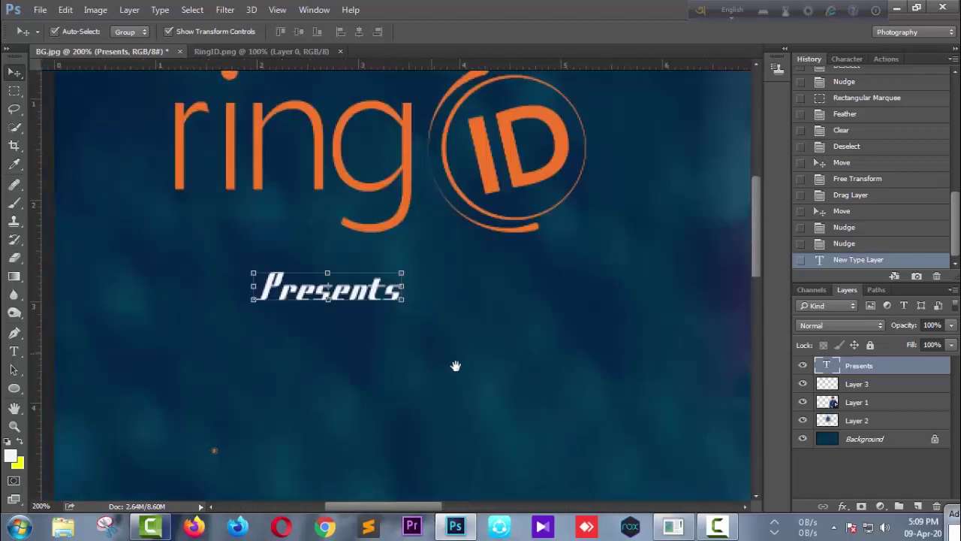
{"action": "left_click_drag", "start_coordinate": [389, 311], "coordinate": [307, 239]}
Step: Enlarge Presents to 30 pt and nudge it down to sit under the logo
{"action": "left_click", "coordinate": [14, 351]}
{"action": "left_click_drag", "start_coordinate": [205, 237], "coordinate": [349, 239]}
{"action": "left_click", "coordinate": [321, 34]}
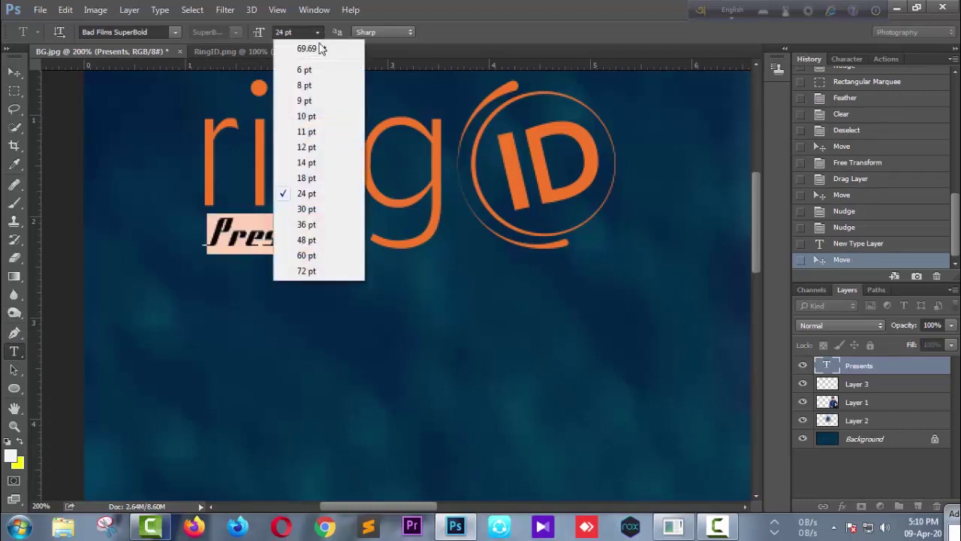
{"action": "left_click", "coordinate": [306, 209]}
{"action": "key", "text": "ctrl+Return"}
{"action": "key", "text": "v"}
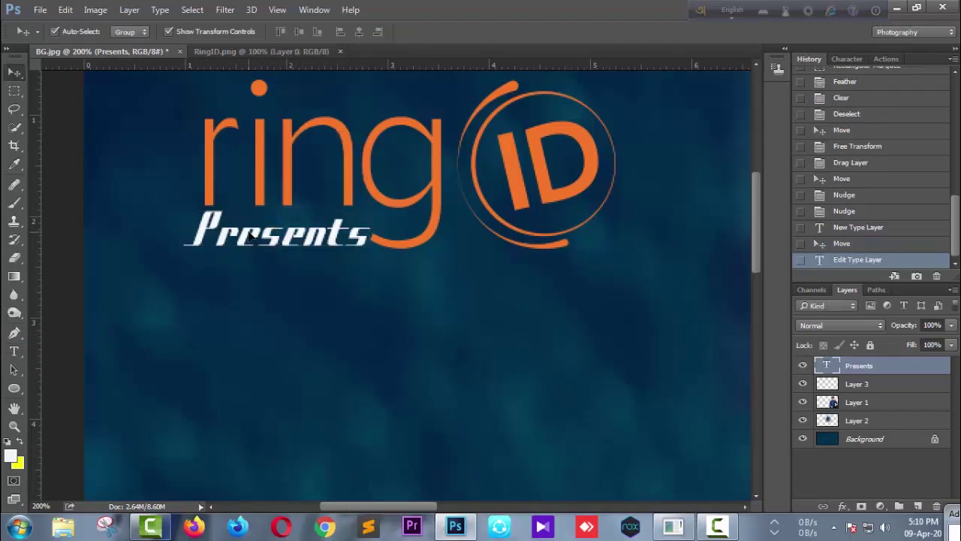
{"action": "left_click_drag", "start_coordinate": [249, 237], "coordinate": [249, 239]}
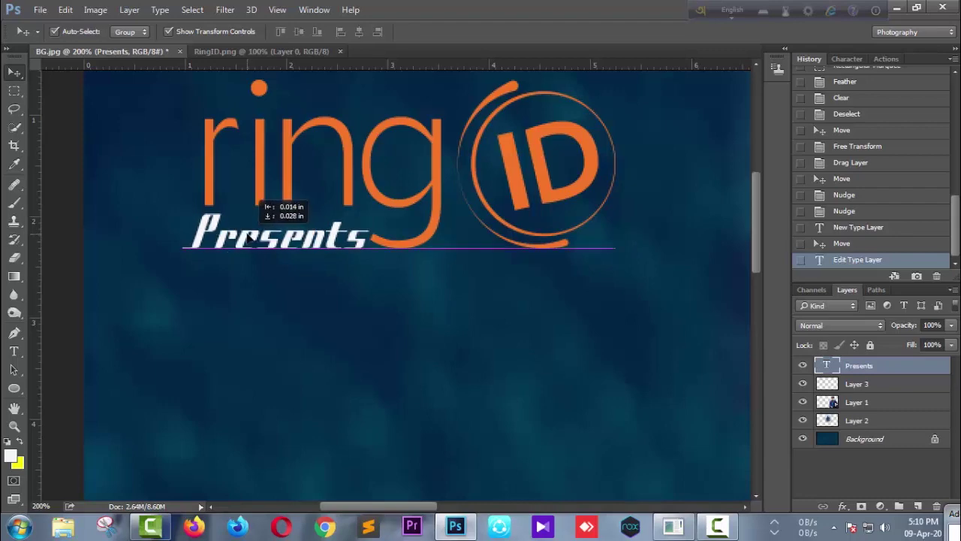
{"action": "key", "text": "ctrl+minus"}
{"action": "key", "text": "ctrl+minus"}
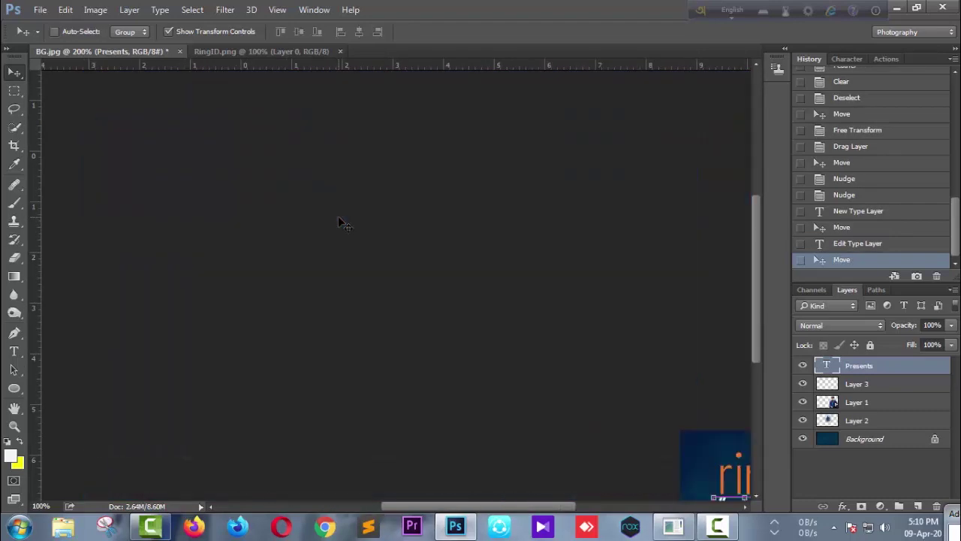
{"action": "left_click", "coordinate": [409, 105]}
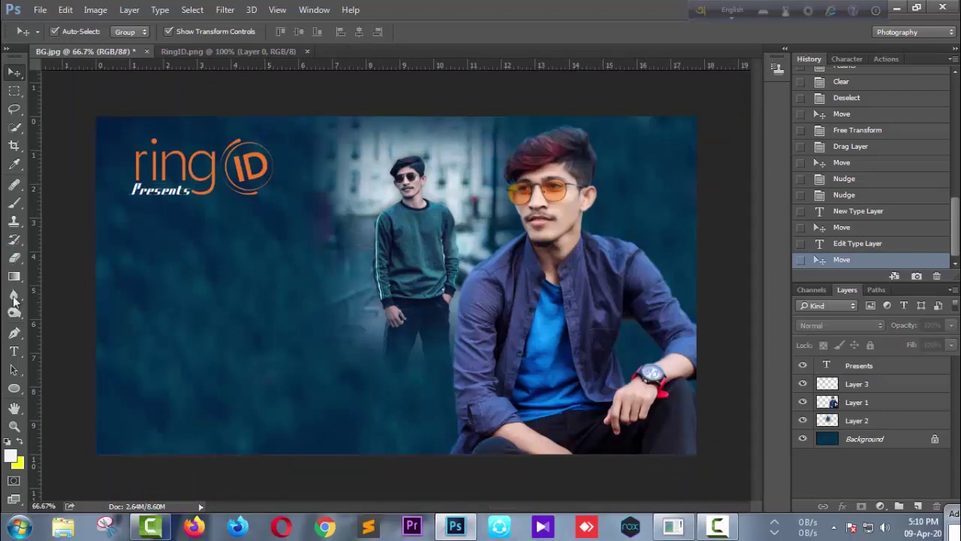
{"action": "left_click", "coordinate": [14, 351]}
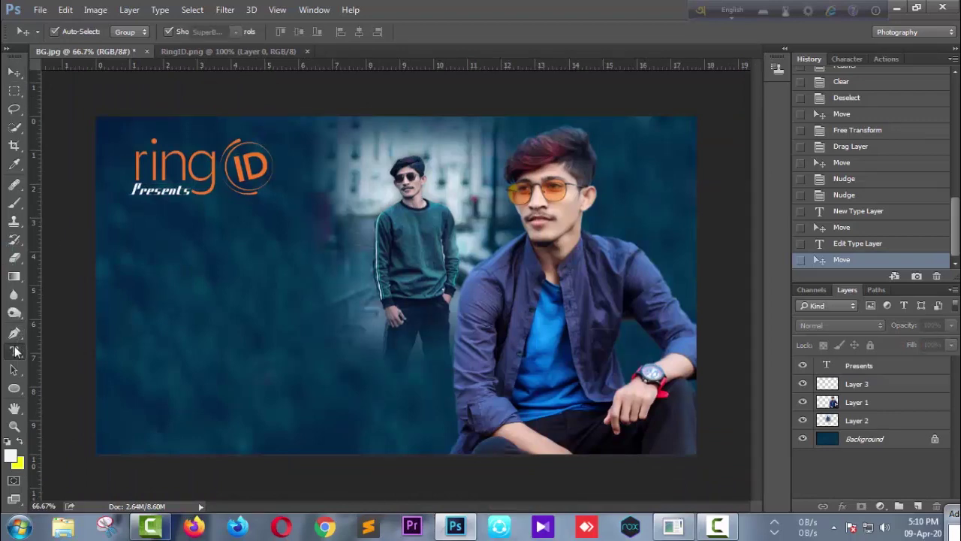
Step: Type the THAMBILE title and set it to Black Bruno Regular at 72 pt
{"action": "left_click", "coordinate": [136, 277]}
{"action": "type", "text": "Ilhamhile"}
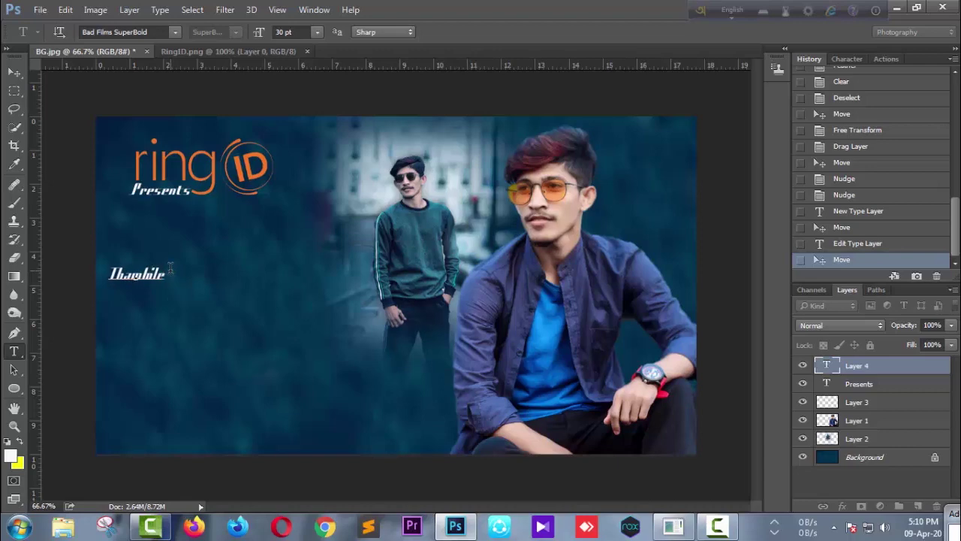
{"action": "left_click_drag", "start_coordinate": [164, 273], "coordinate": [104, 270]}
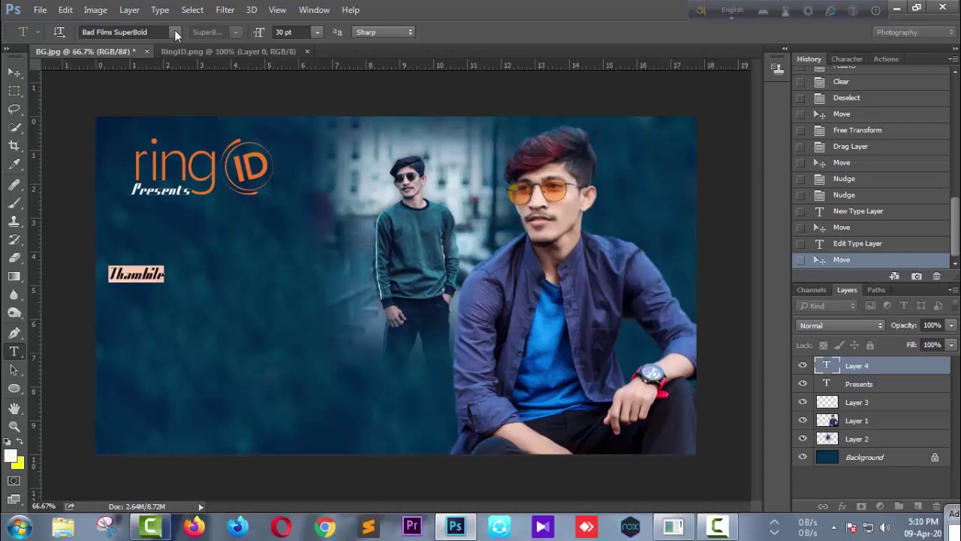
{"action": "left_click", "coordinate": [174, 32]}
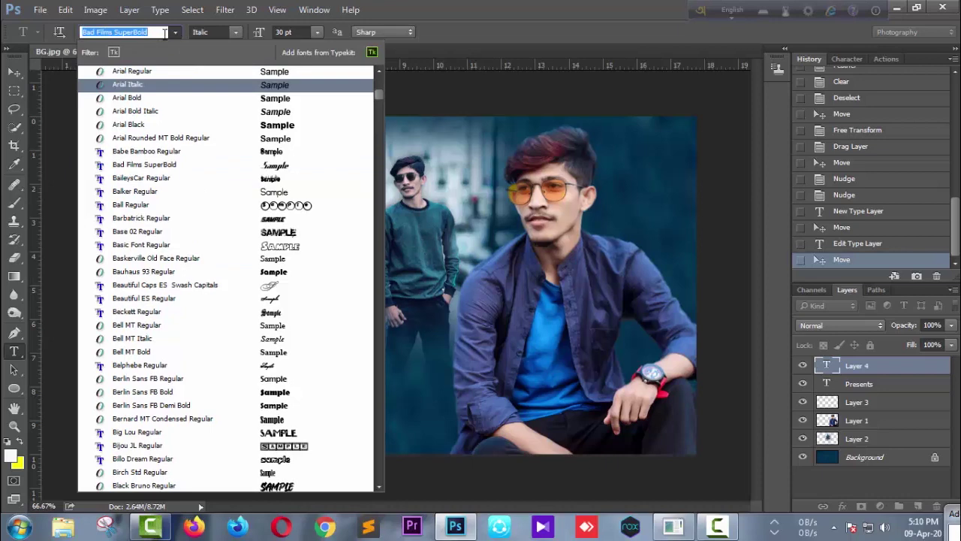
{"action": "type", "text": "b"}
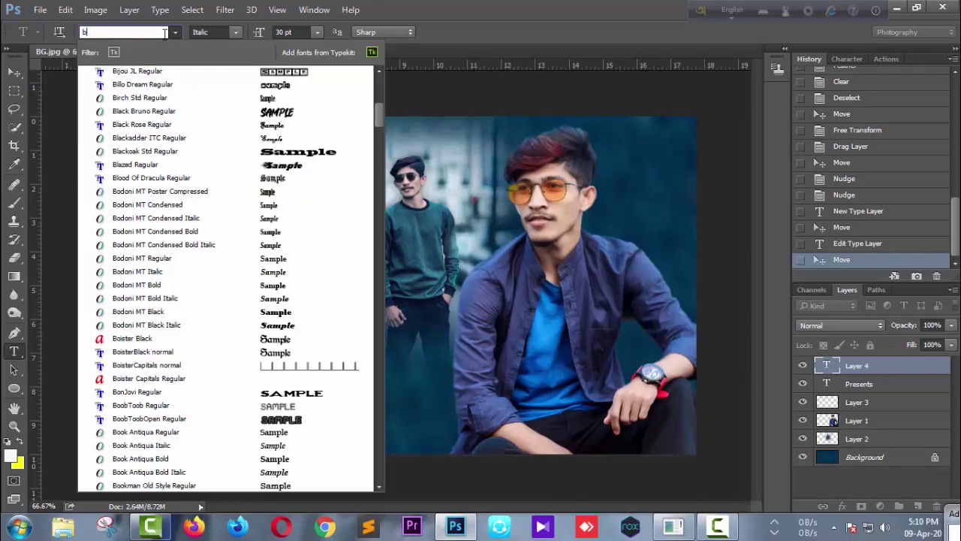
{"action": "type", "text": "lack"}
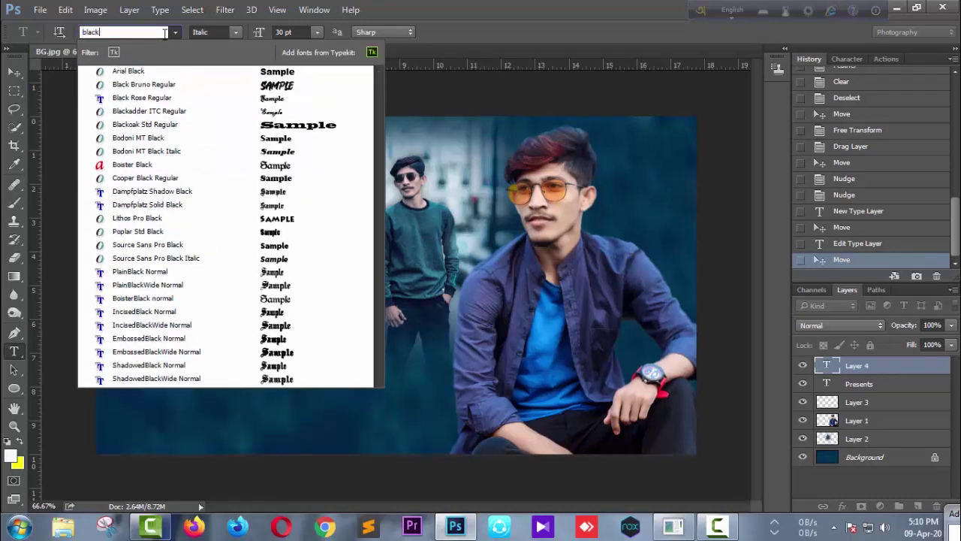
{"action": "left_click", "coordinate": [231, 83]}
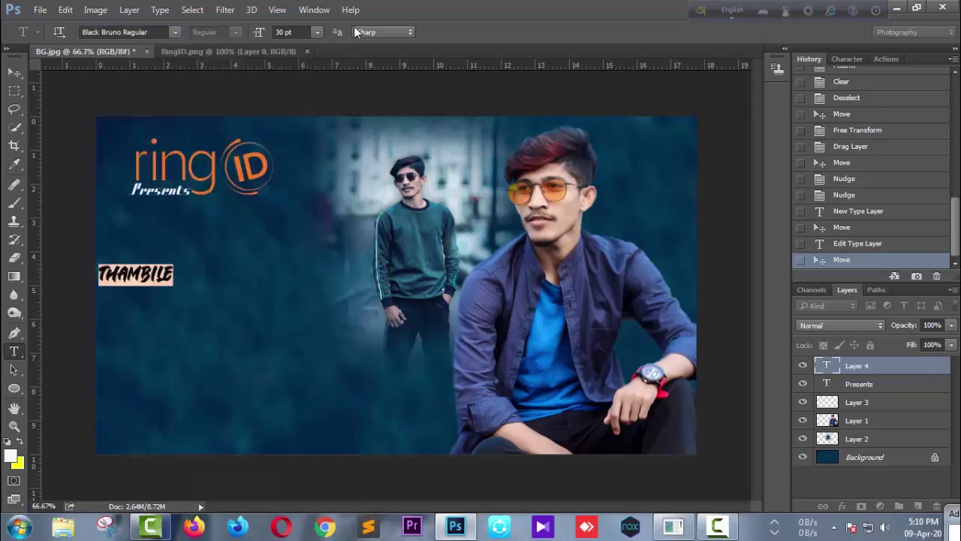
{"action": "left_click", "coordinate": [317, 31]}
{"action": "left_click", "coordinate": [308, 271]}
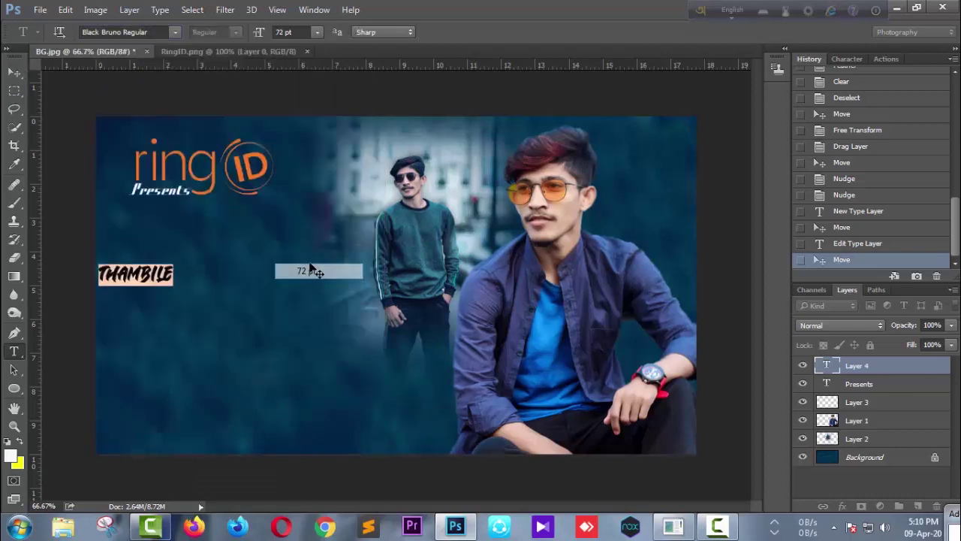
Step: Scale the THAMBILE title to about 137% and position it on the left below the logo
{"action": "left_click", "coordinate": [14, 72]}
{"action": "mouse_move", "coordinate": [172, 271]}
{"action": "left_mouse_down"}
{"action": "mouse_move", "coordinate": [274, 272]}
{"action": "mouse_move", "coordinate": [235, 287]}
{"action": "left_mouse_up"}
{"action": "key", "text": "ctrl+t"}
{"action": "left_click_drag", "start_coordinate": [303, 294], "coordinate": [334, 312]}
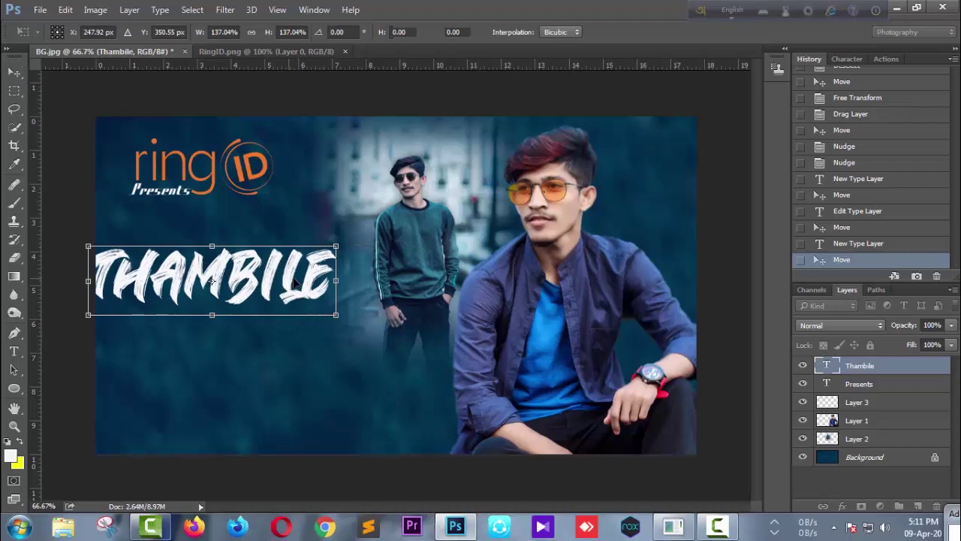
{"action": "left_click_drag", "start_coordinate": [288, 273], "coordinate": [308, 278]}
{"action": "key", "text": "Return"}
{"action": "key", "text": "Up"}
{"action": "left_click", "coordinate": [19, 349]}
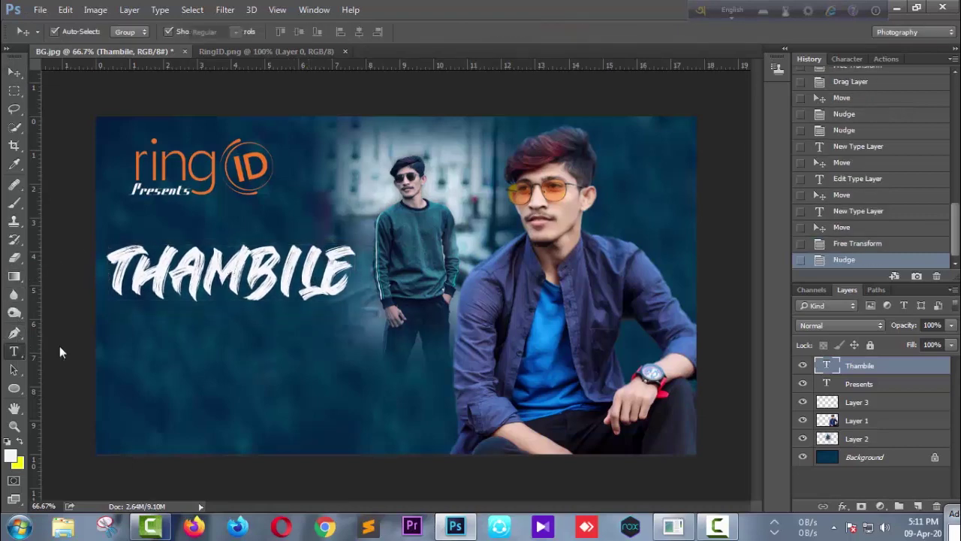
Step: Type 'L VER' under the THAMBILE title, leaving a gap after the L
{"action": "left_click", "coordinate": [145, 336]}
{"action": "type", "text": "L"}
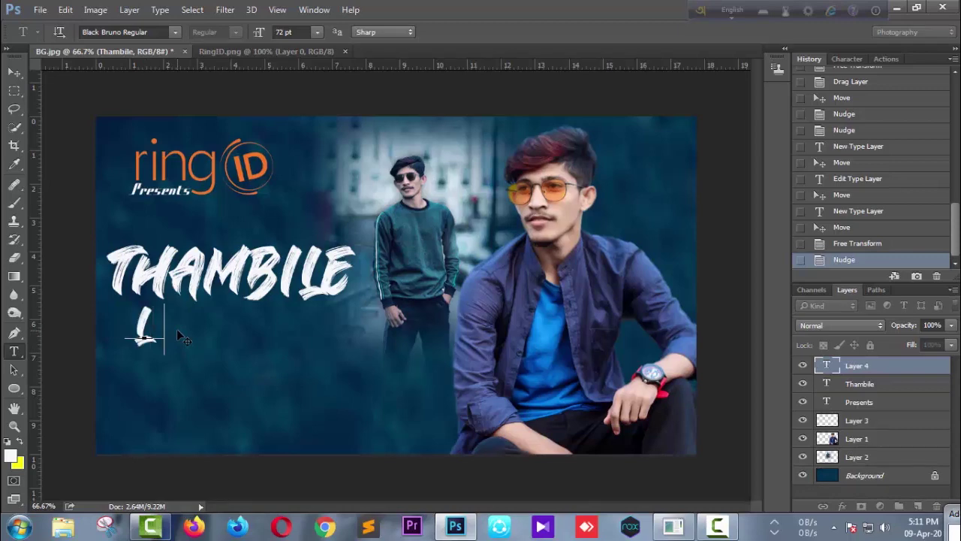
{"action": "type", "text": "VER"}
{"action": "key", "text": "Left"}
{"action": "key", "text": "Left"}
{"action": "key", "text": "Left"}
{"action": "type", "text": "O"}
{"action": "key", "text": "shift+Home"}
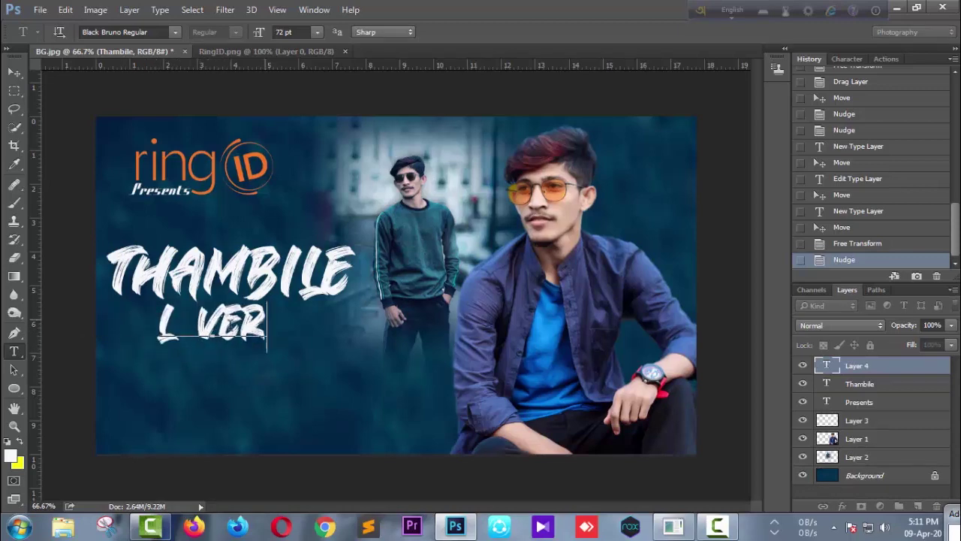
Step: Set the L VER text's tracking to 100 and commit it
{"action": "key", "text": "ctrl+a"}
{"action": "left_click", "coordinate": [836, 58]}
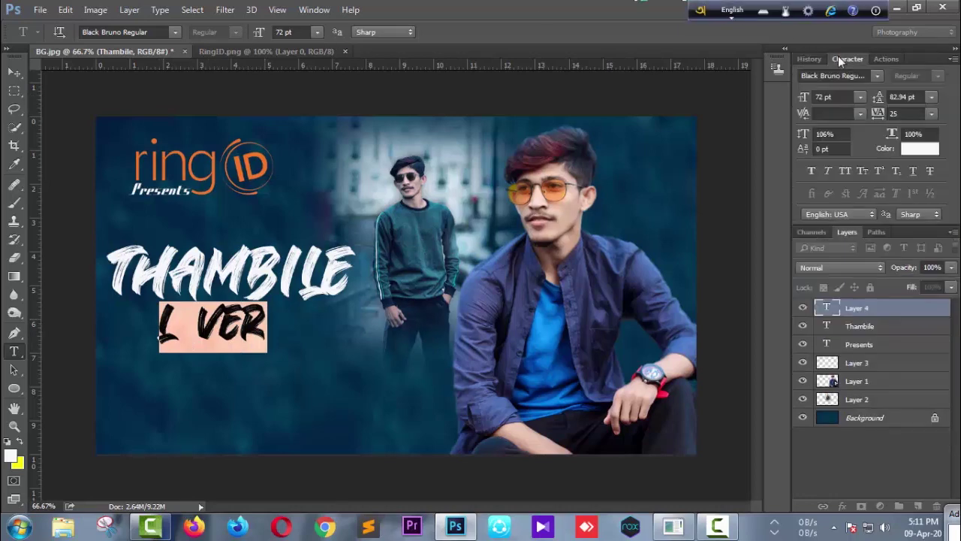
{"action": "left_click", "coordinate": [929, 114]}
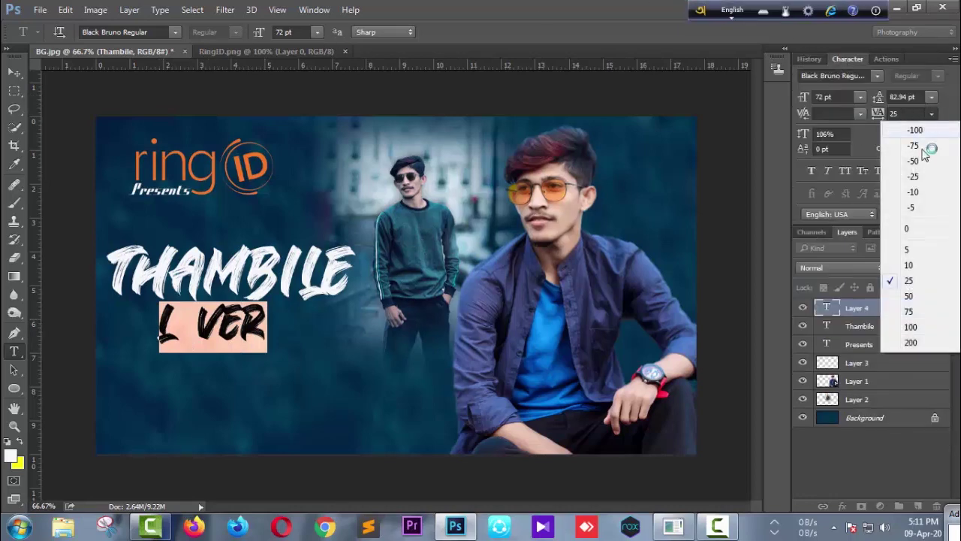
{"action": "left_click", "coordinate": [908, 313]}
{"action": "left_click", "coordinate": [931, 113]}
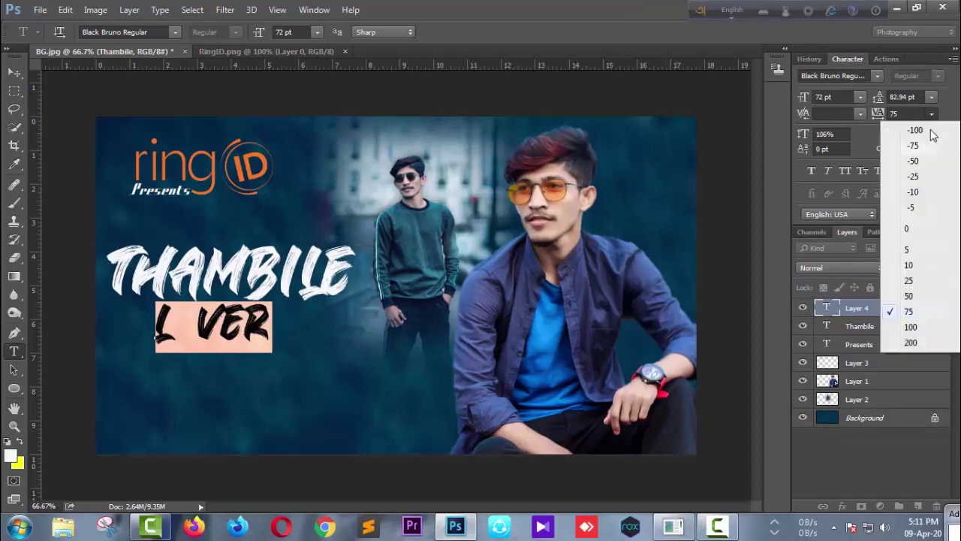
{"action": "left_click", "coordinate": [921, 323]}
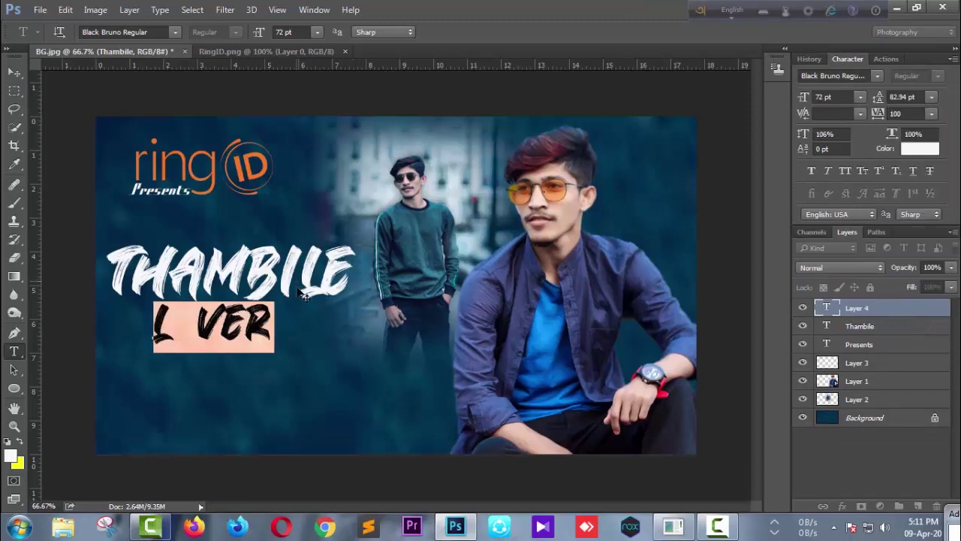
{"action": "left_click", "coordinate": [205, 328]}
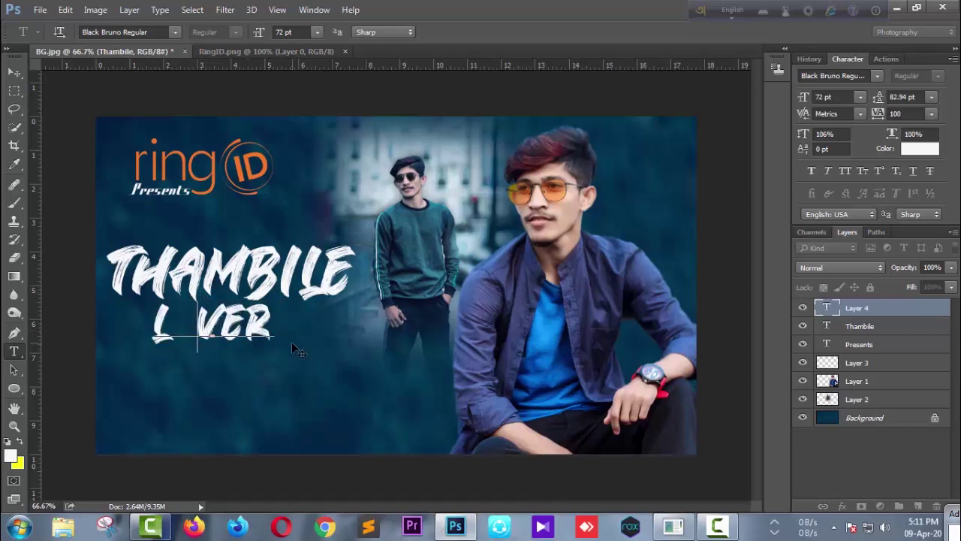
{"action": "key", "text": "ctrl+Return"}
Step: Open the fd.png image
{"action": "key", "text": "v"}
{"action": "left_click", "coordinate": [221, 366]}
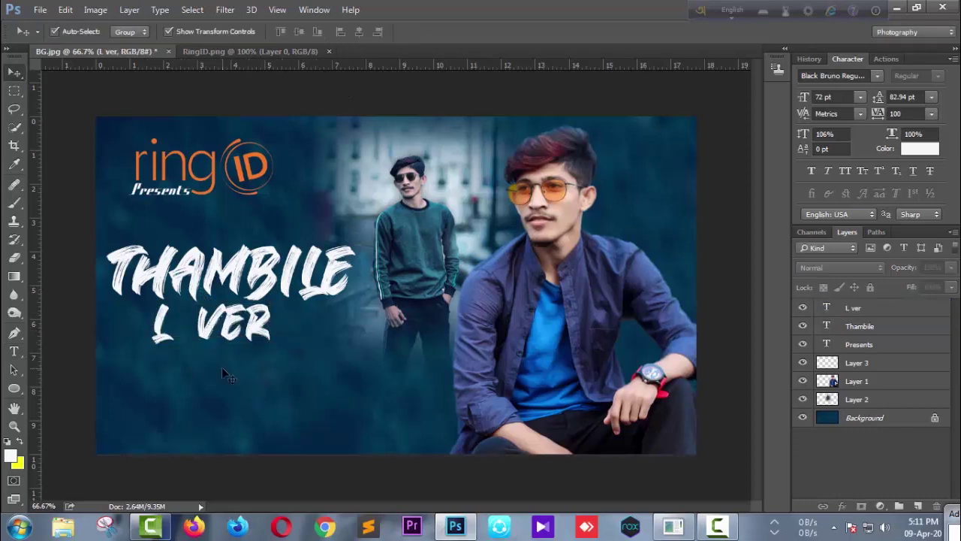
{"action": "left_click", "coordinate": [40, 10]}
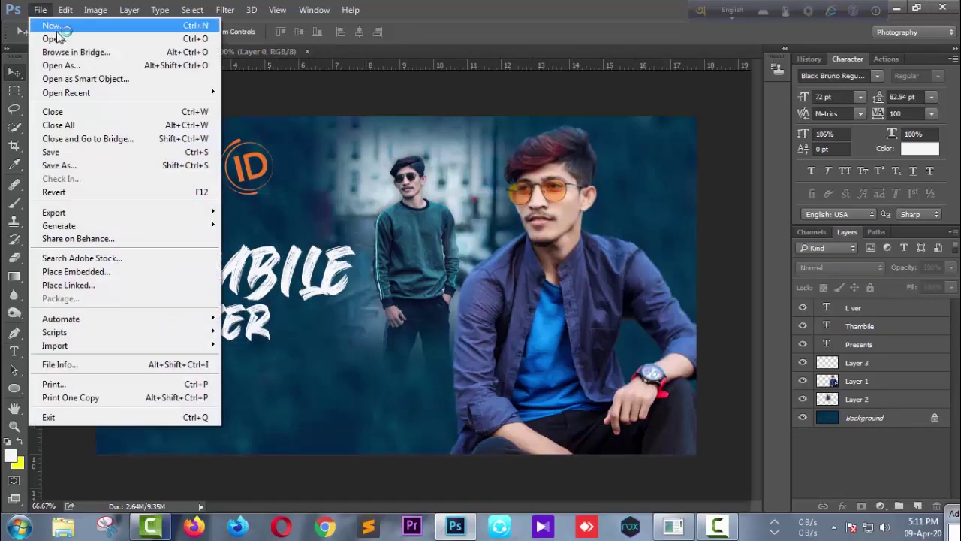
{"action": "left_click", "coordinate": [45, 36]}
{"action": "left_click", "coordinate": [271, 263]}
{"action": "left_click", "coordinate": [365, 369]}
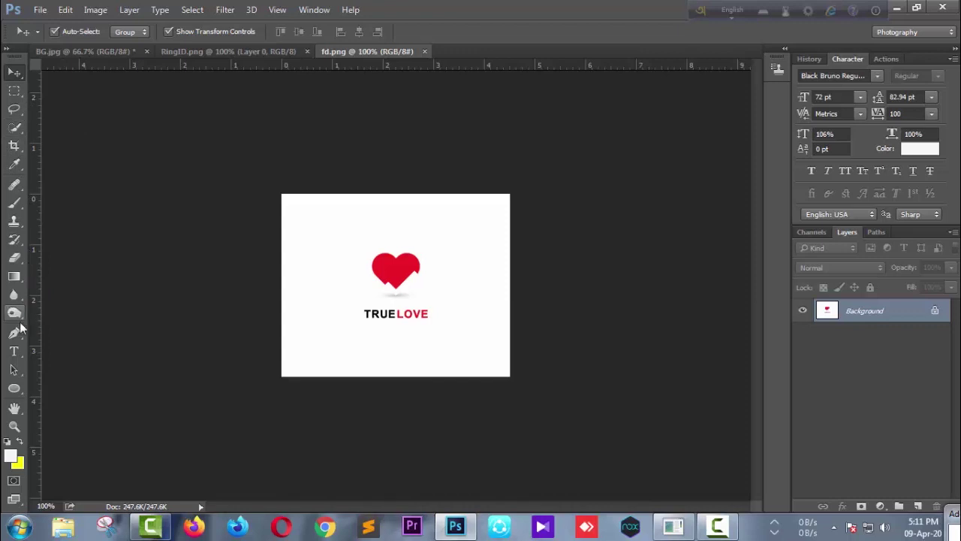
Step: Trace a Pen path around the red heart's outline, excluding its shadow
{"action": "left_click", "coordinate": [14, 333]}
{"action": "key", "text": "ctrl+plus"}
{"action": "key", "text": "ctrl+plus"}
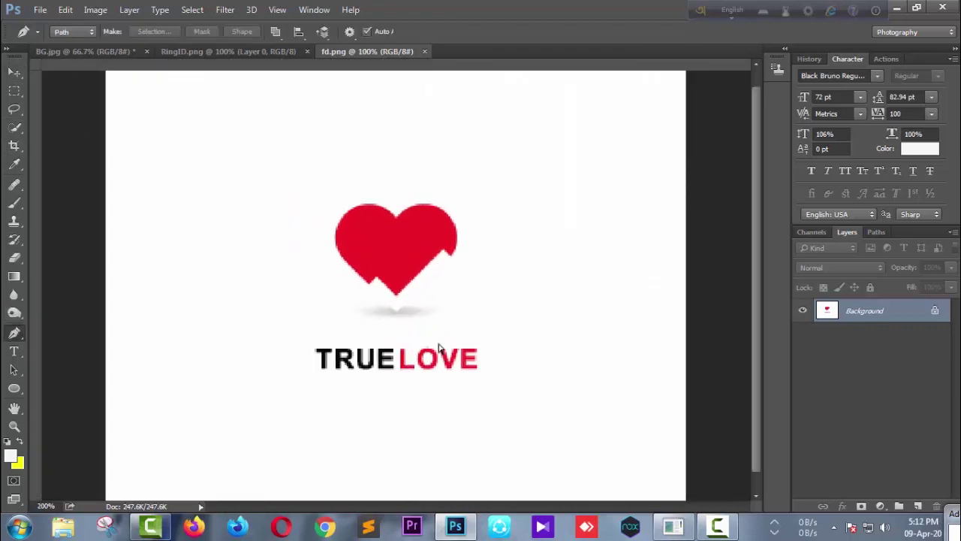
{"action": "key", "text": "ctrl+plus"}
{"action": "left_click", "coordinate": [397, 324]}
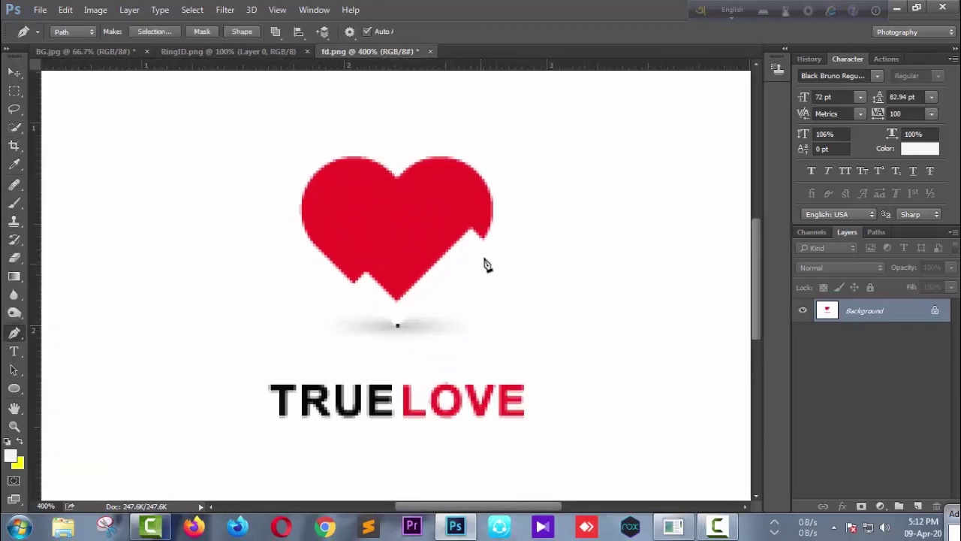
{"action": "left_click", "coordinate": [484, 240]}
{"action": "left_click_drag", "start_coordinate": [445, 157], "coordinate": [518, 175]}
{"action": "left_click_drag", "start_coordinate": [397, 179], "coordinate": [386, 198]}
{"action": "mouse_move", "coordinate": [310, 178]}
{"action": "left_mouse_down"}
{"action": "mouse_move", "coordinate": [297, 207]}
{"action": "mouse_move", "coordinate": [270, 219]}
{"action": "left_mouse_up"}
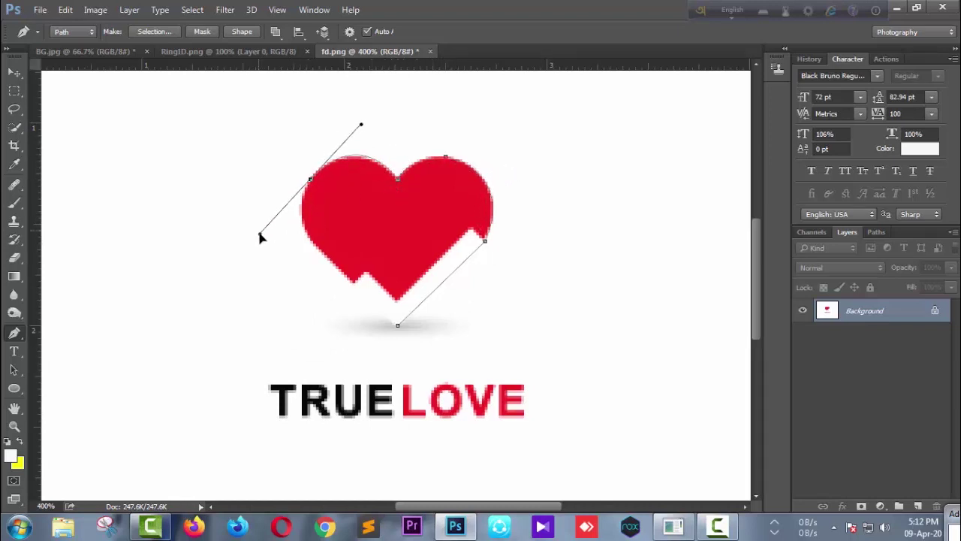
{"action": "left_click_drag", "start_coordinate": [316, 246], "coordinate": [348, 284]}
{"action": "left_click", "coordinate": [316, 247], "text": "alt"}
{"action": "left_click", "coordinate": [353, 285]}
Step: Turn the heart path into a selection with 0 feather and copy it to a new layer
{"action": "right_click", "coordinate": [399, 278]}
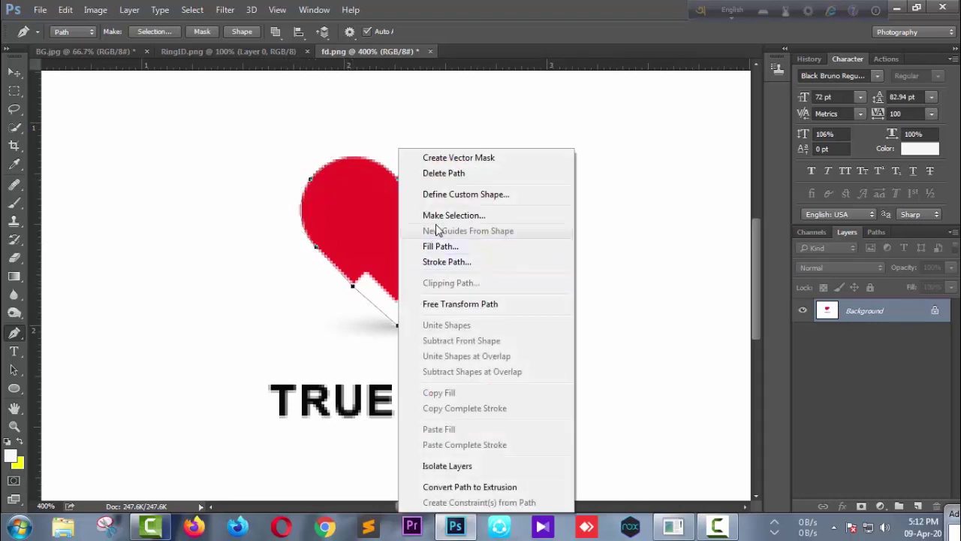
{"action": "left_click", "coordinate": [440, 218]}
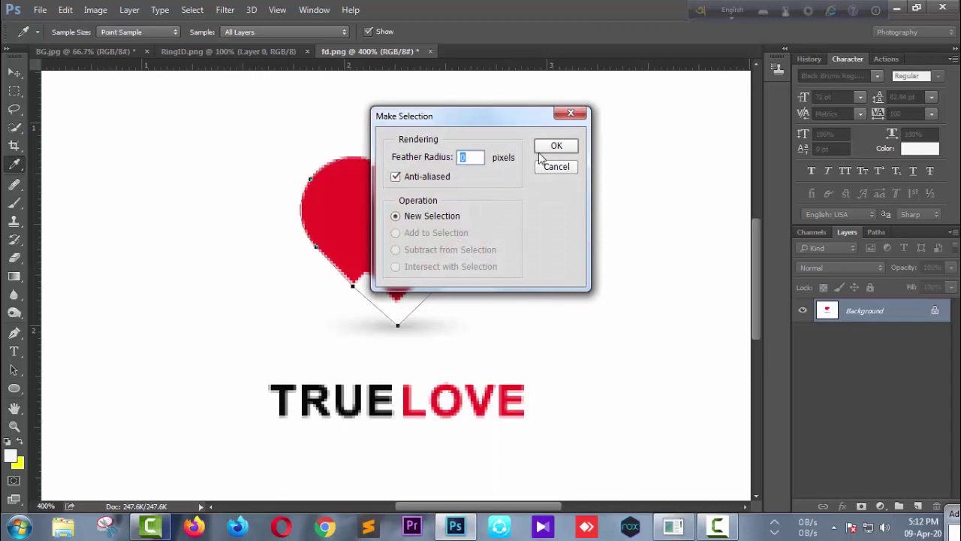
{"action": "left_click", "coordinate": [554, 147]}
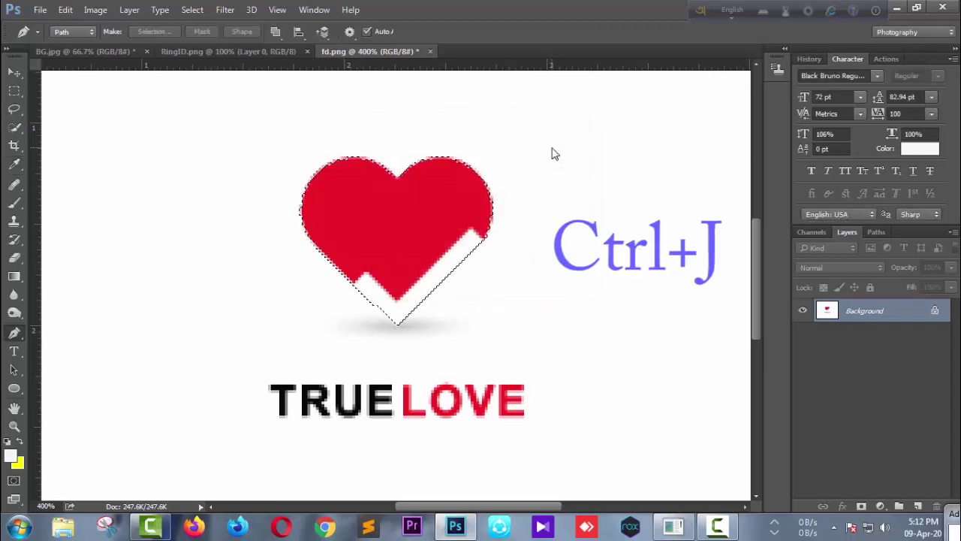
{"action": "key", "text": "ctrl+j"}
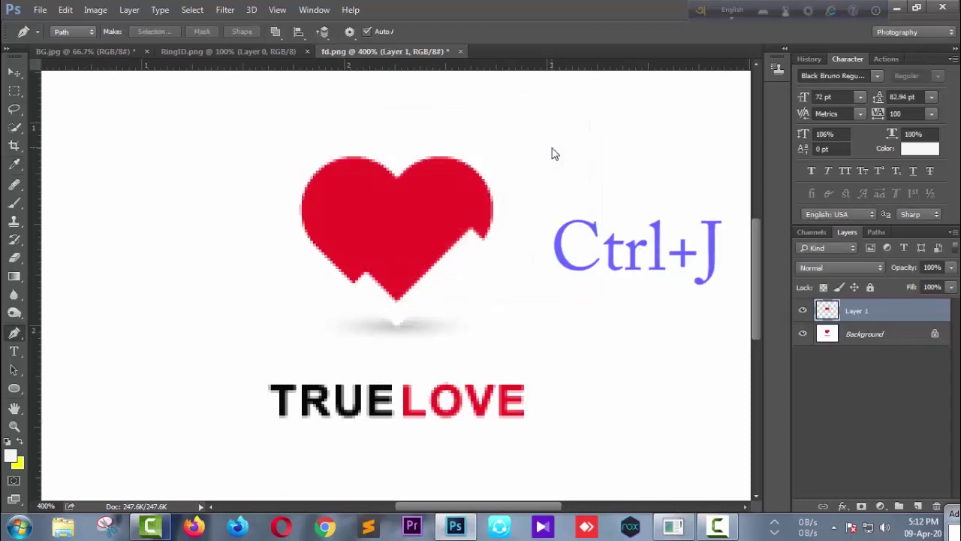
{"action": "left_click", "coordinate": [15, 72]}
Step: Drag the heart into the poster at the O position and scale it to about three-quarters size
{"action": "mouse_move", "coordinate": [433, 241]}
{"action": "left_mouse_down"}
{"action": "mouse_move", "coordinate": [122, 55]}
{"action": "mouse_move", "coordinate": [194, 222]}
{"action": "left_mouse_up"}
{"action": "left_click_drag", "start_coordinate": [184, 317], "coordinate": [184, 319]}
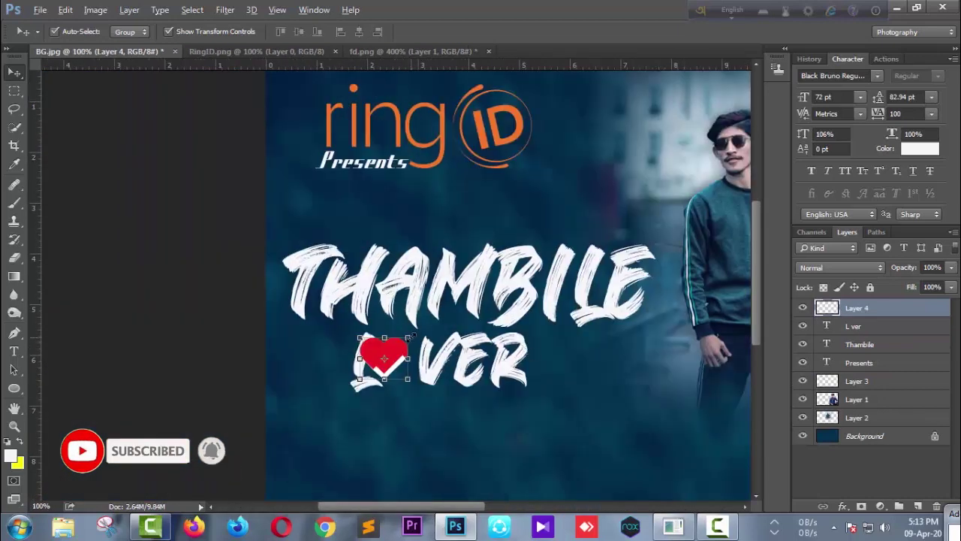
{"action": "key", "text": "ctrl+t"}
{"action": "left_click_drag", "start_coordinate": [408, 337], "coordinate": [407, 367]}
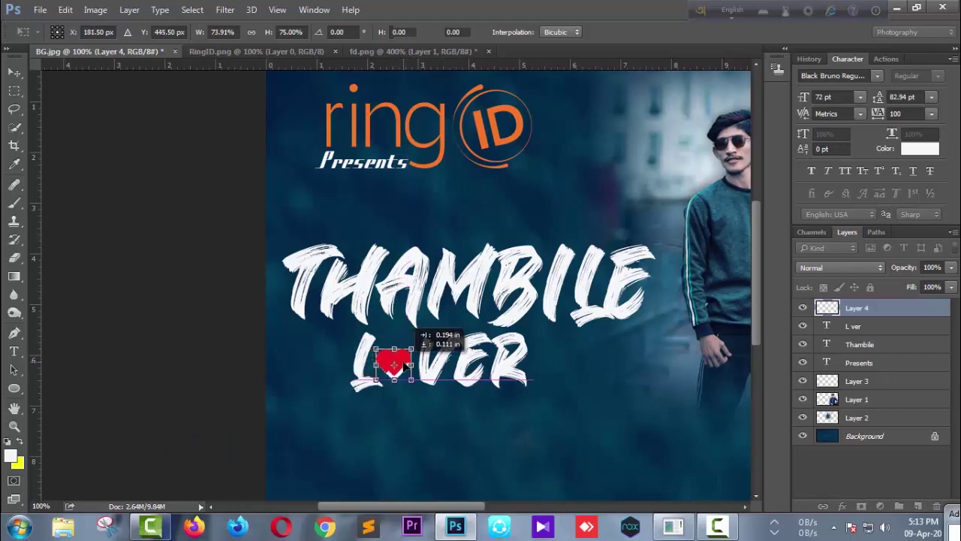
{"action": "key", "text": "Return"}
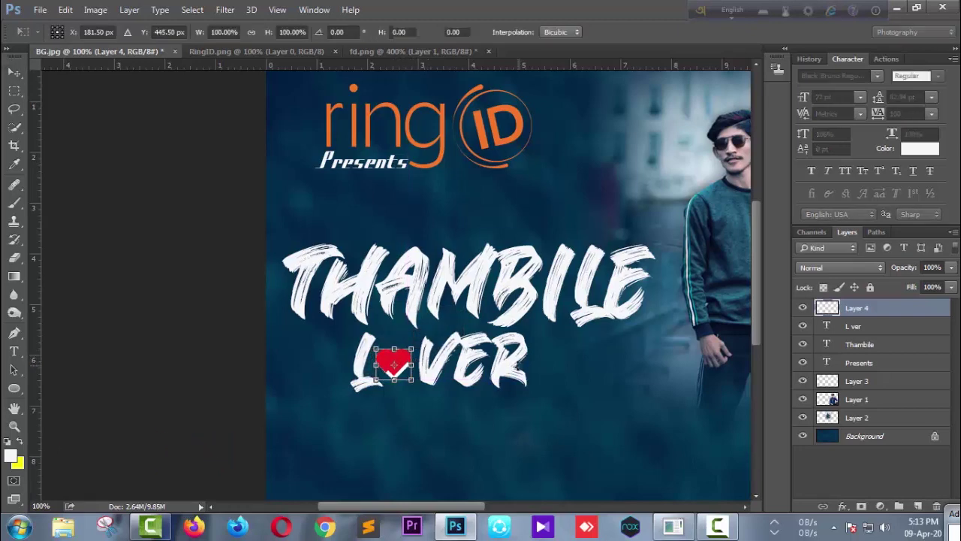
Step: Widen the gap between L and VER in the title text layer
{"action": "left_click", "coordinate": [466, 382]}
{"action": "key", "text": "t"}
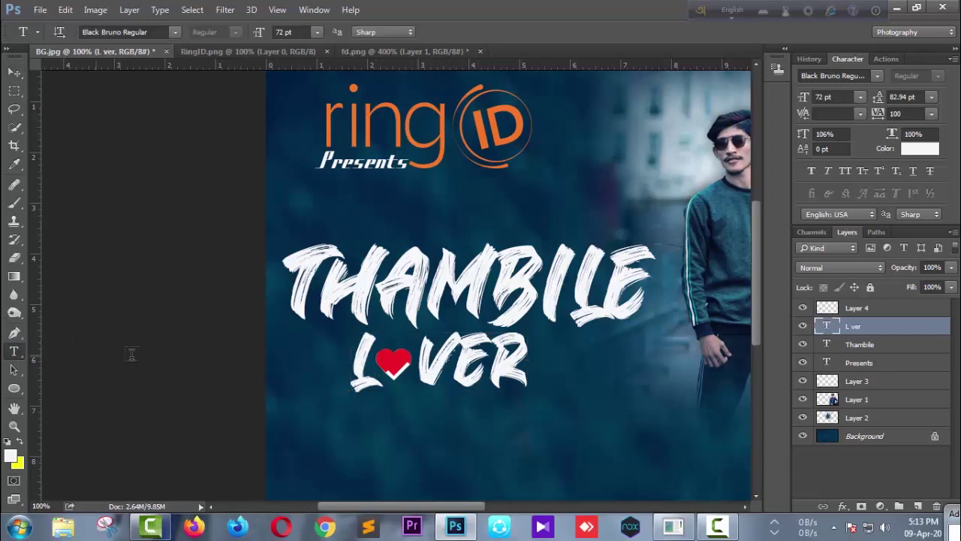
{"action": "key", "text": "ctrl+Return"}
{"action": "key", "text": "v"}
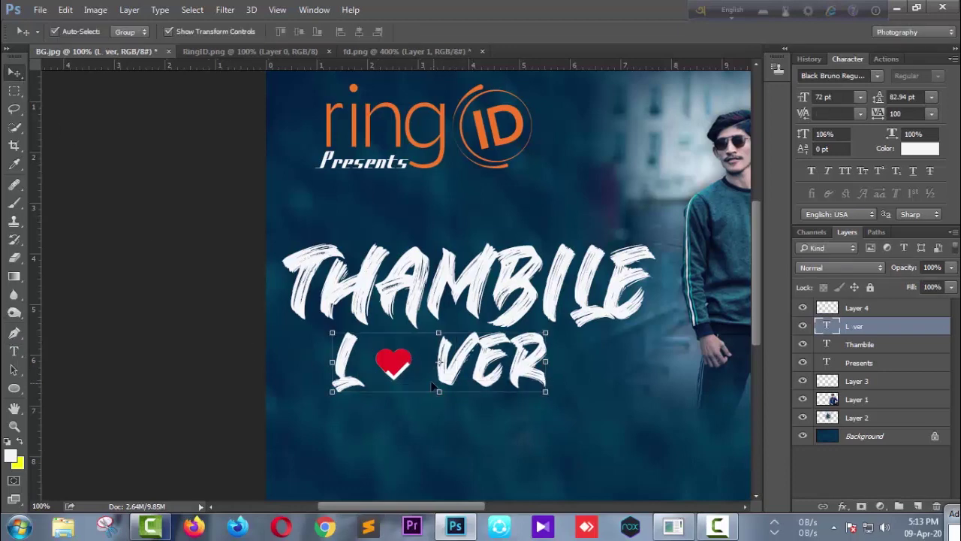
Step: Enlarge the heart to about 162% so it fills the gap and reads LOVER
{"action": "left_click", "coordinate": [394, 368]}
{"action": "left_click_drag", "start_coordinate": [412, 379], "coordinate": [426, 392]}
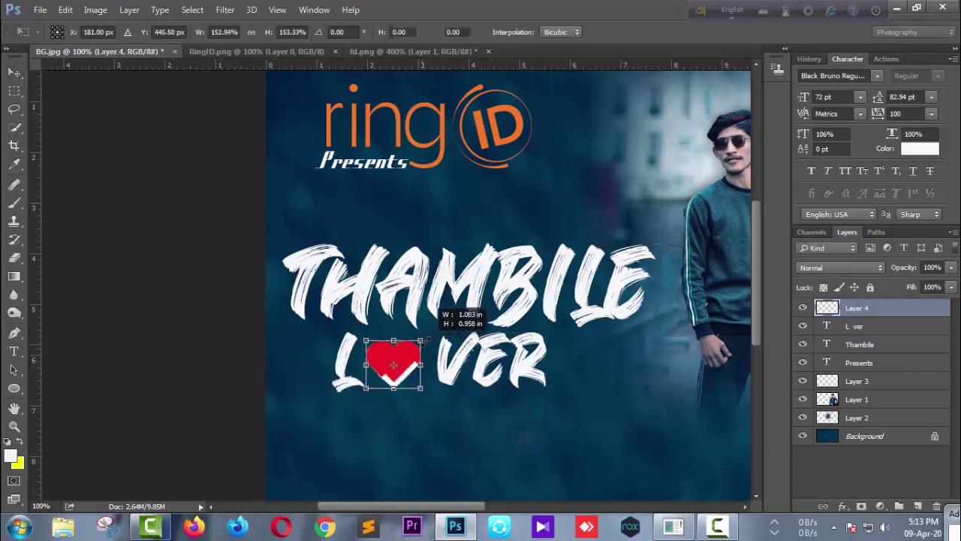
{"action": "left_click_drag", "start_coordinate": [398, 361], "coordinate": [411, 365]}
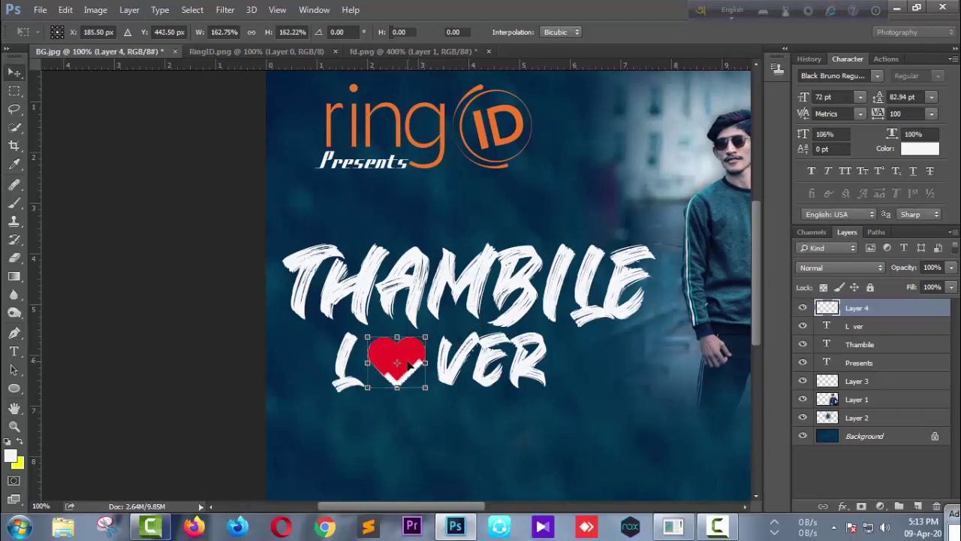
{"action": "key", "text": "Return"}
{"action": "left_click", "coordinate": [623, 360]}
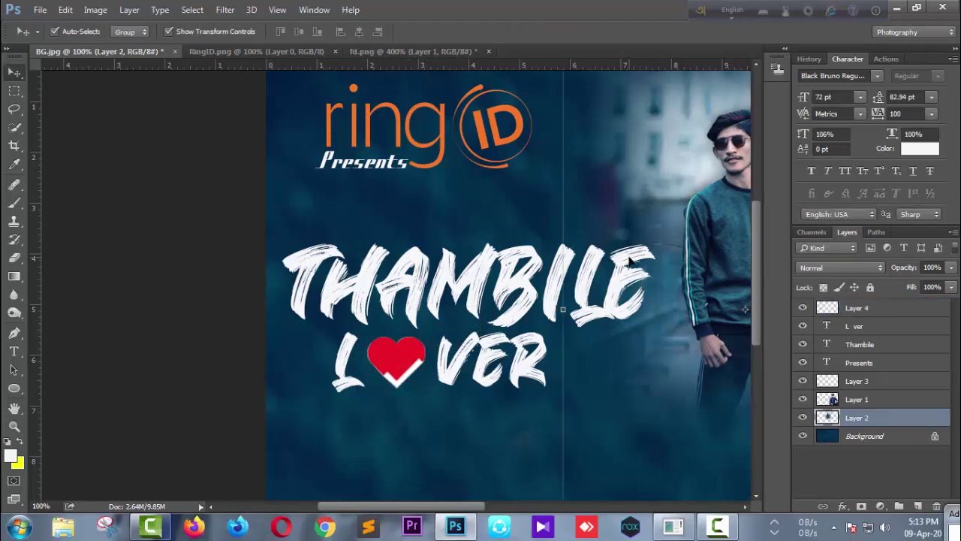
{"action": "key", "text": "ctrl+minus"}
{"action": "key", "text": "ctrl+minus"}
{"action": "key", "text": "ctrl"}
{"action": "left_click", "coordinate": [684, 252]}
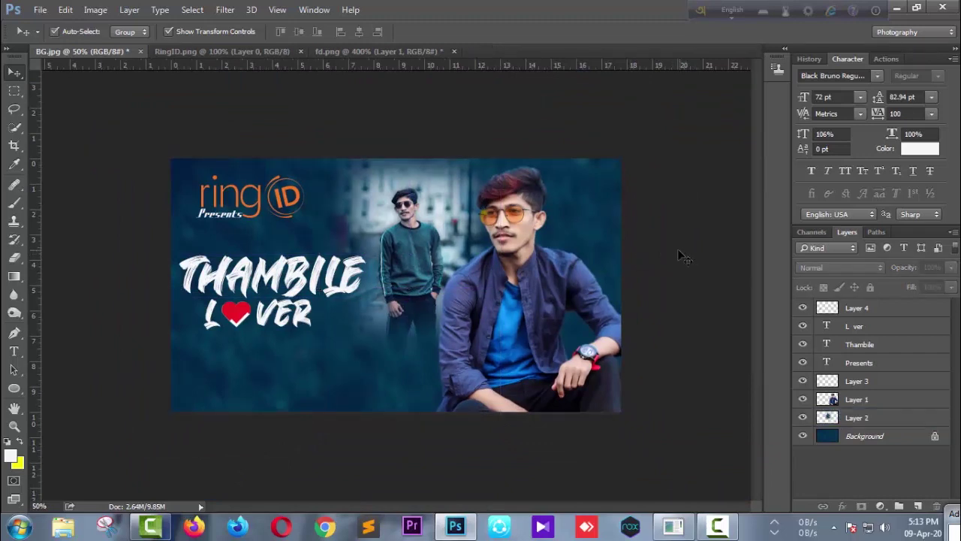
Step: Apply Camera Raw to Layer 1 with Blues hue -43 and Aquas hue -55
{"action": "left_click", "coordinate": [524, 256]}
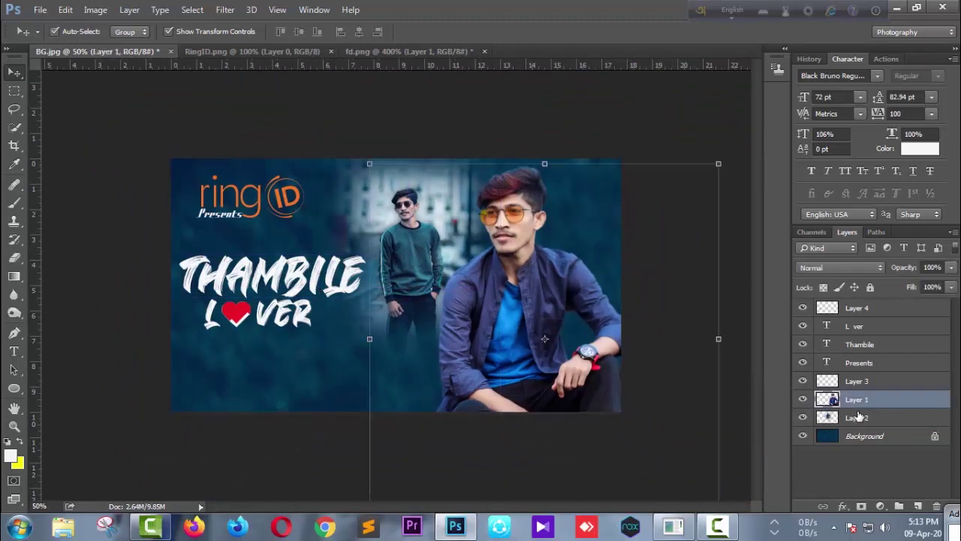
{"action": "left_click", "coordinate": [192, 10]}
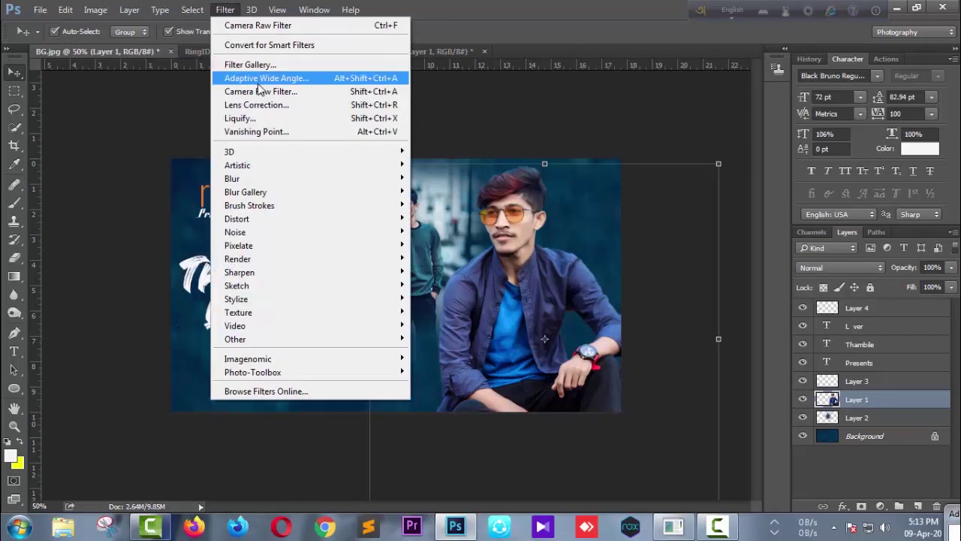
{"action": "left_click", "coordinate": [308, 91]}
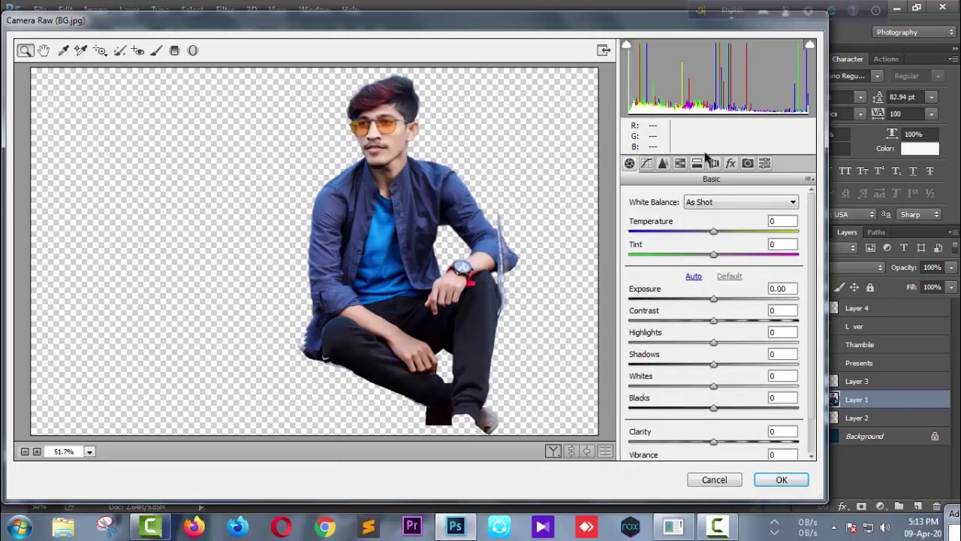
{"action": "left_click", "coordinate": [682, 164]}
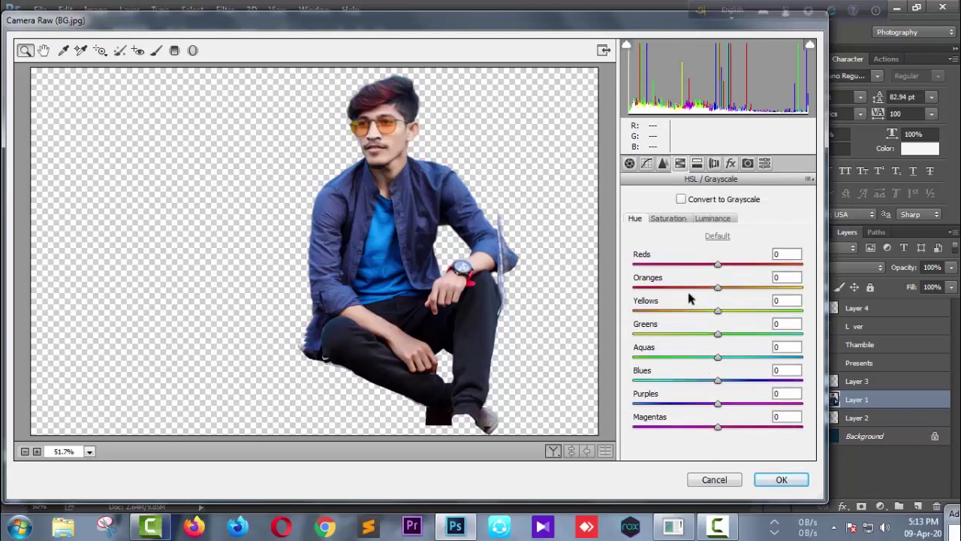
{"action": "left_click_drag", "start_coordinate": [716, 382], "coordinate": [689, 382]}
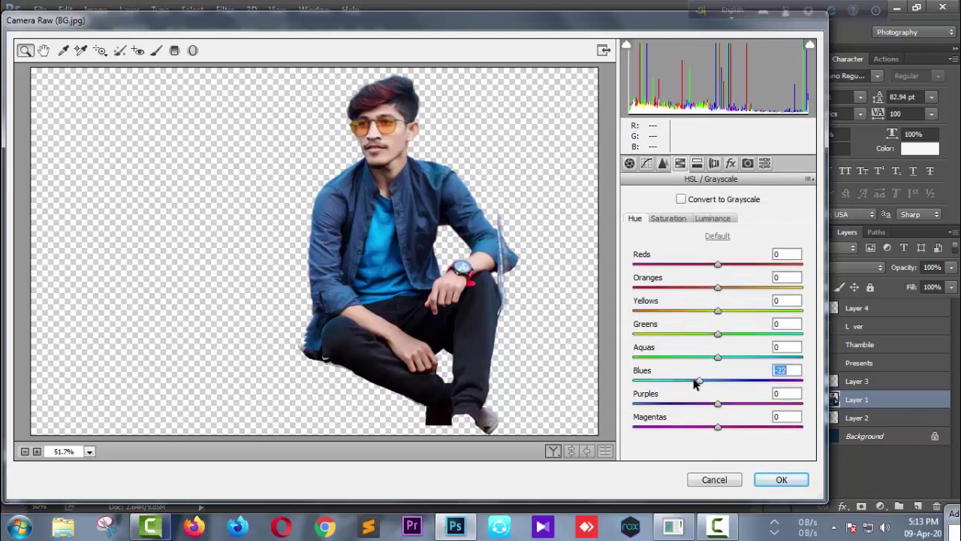
{"action": "left_click_drag", "start_coordinate": [689, 382], "coordinate": [662, 357]}
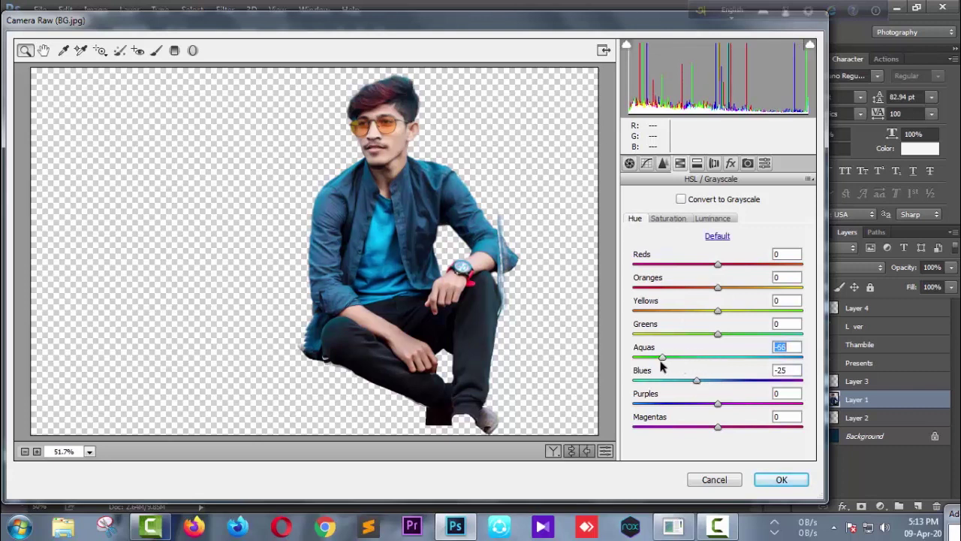
{"action": "key", "text": "Up"}
{"action": "key", "text": "Up"}
{"action": "key", "text": "Up"}
{"action": "key", "text": "Up"}
{"action": "left_click_drag", "start_coordinate": [697, 382], "coordinate": [681, 381]}
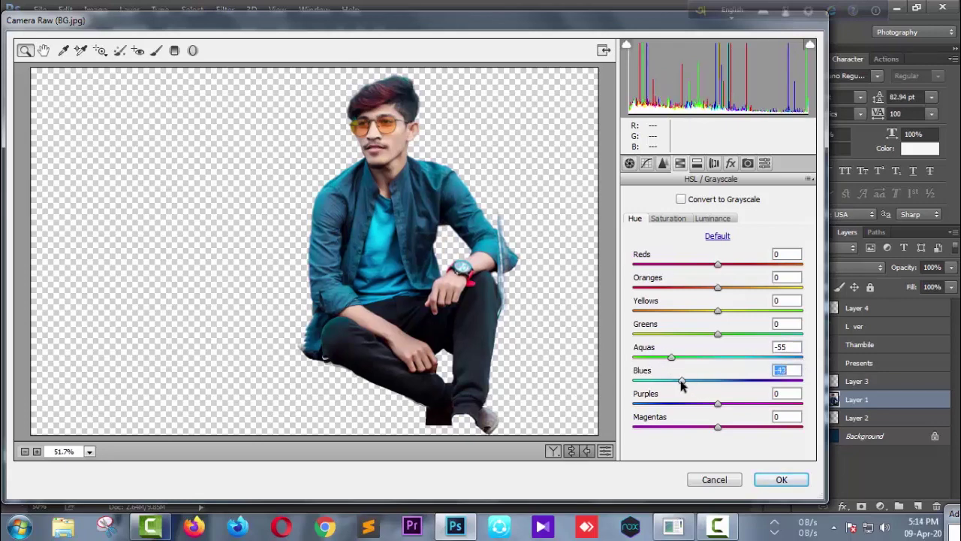
{"action": "left_click", "coordinate": [777, 479]}
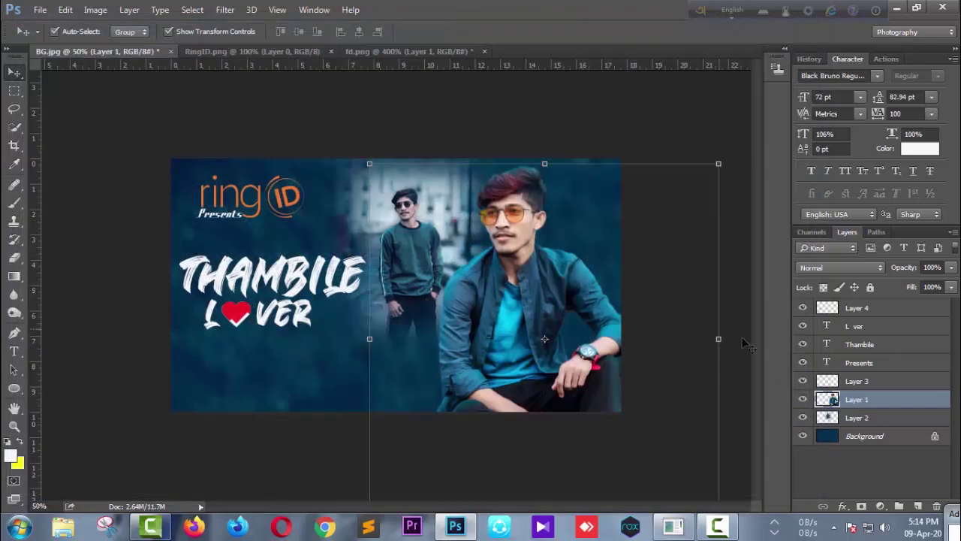
{"action": "left_click", "coordinate": [891, 387]}
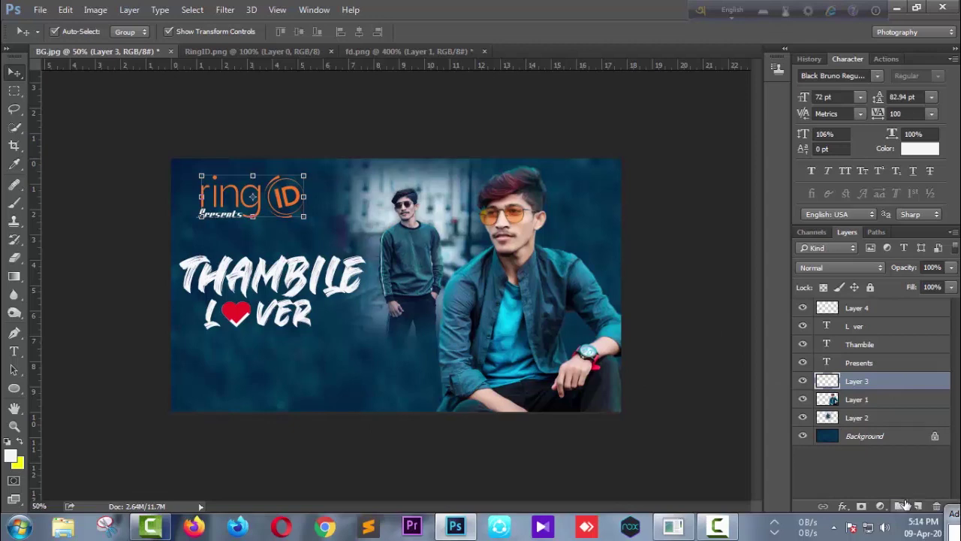
{"action": "left_click", "coordinate": [880, 506]}
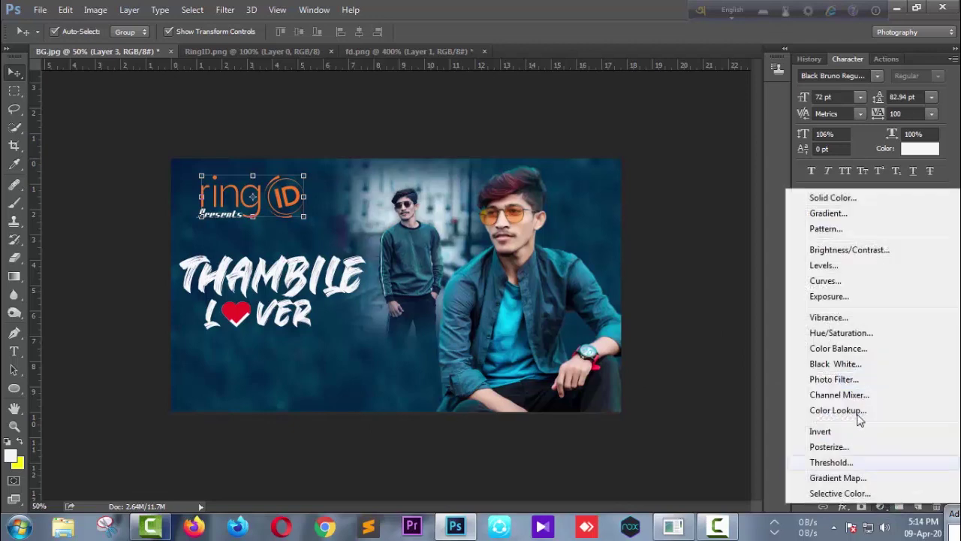
Step: Add a Hue/Saturation adjustment layer above the ringID logo with Hue set to -15
{"action": "left_click", "coordinate": [841, 332]}
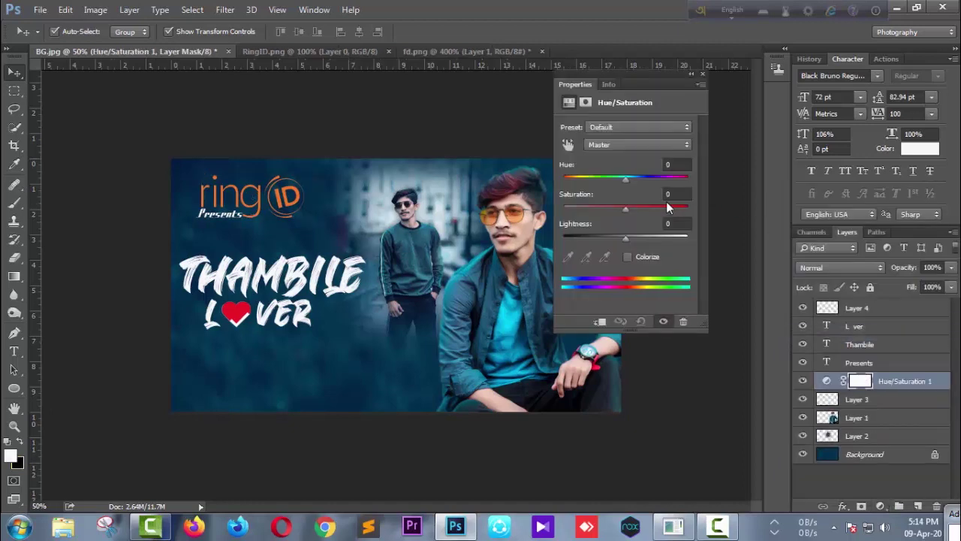
{"action": "left_click_drag", "start_coordinate": [625, 176], "coordinate": [616, 177]}
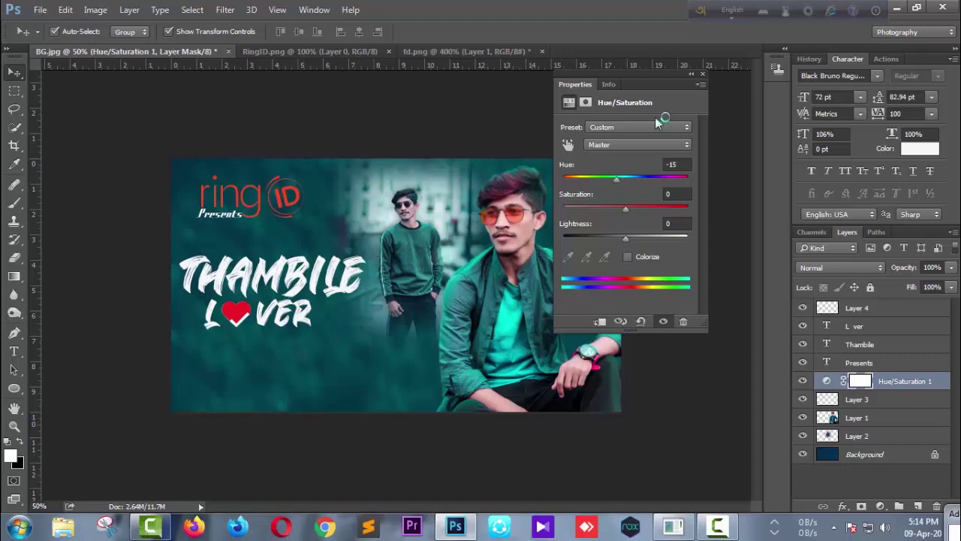
{"action": "left_click", "coordinate": [702, 73]}
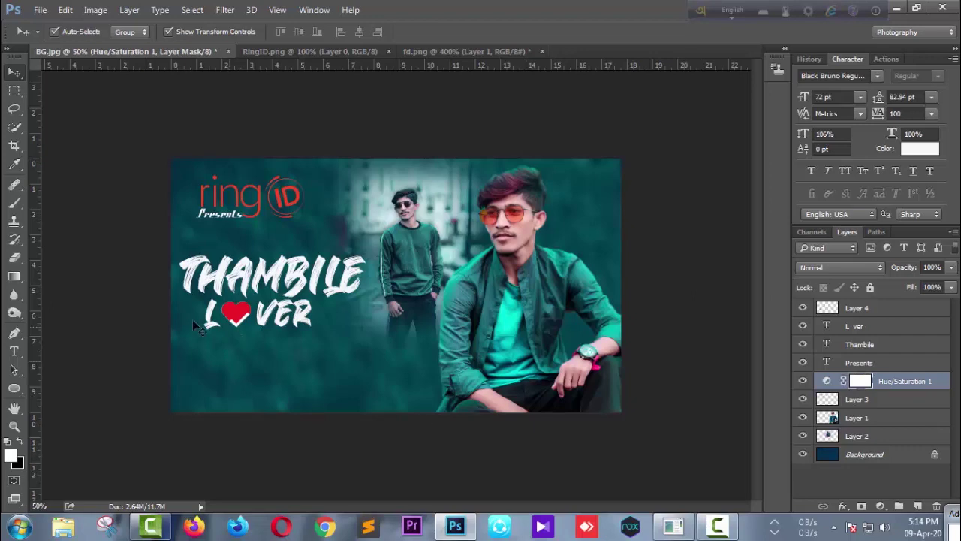
{"action": "left_click", "coordinate": [14, 352]}
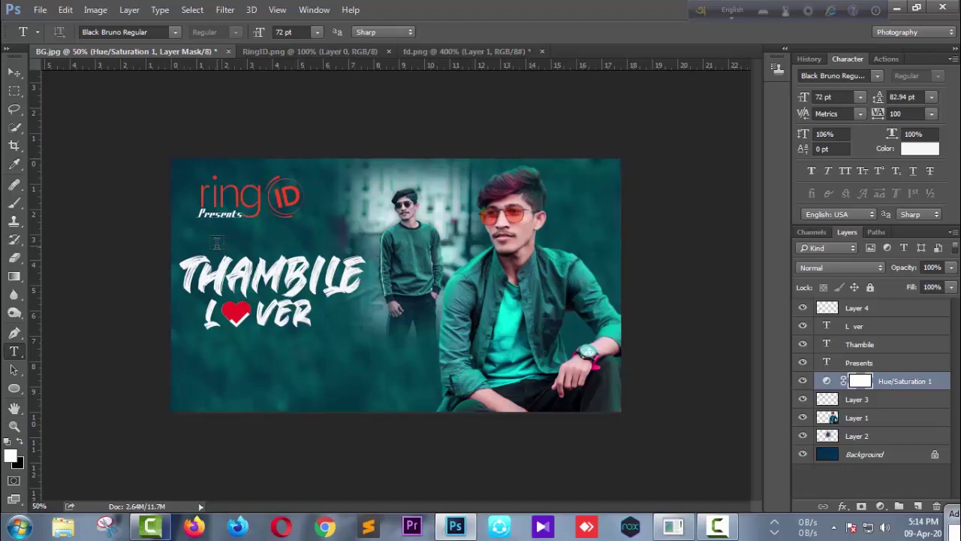
{"action": "left_click", "coordinate": [219, 243]}
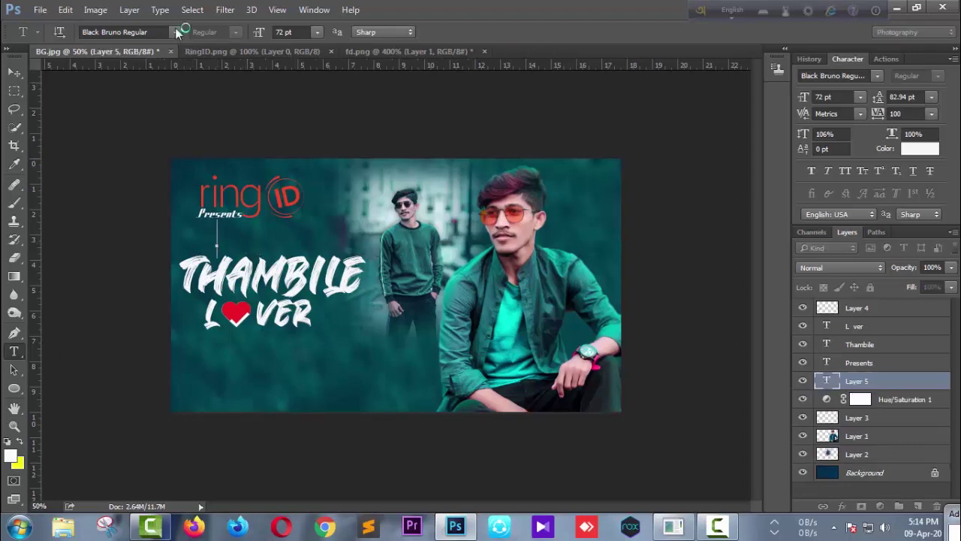
Step: Type the hyphenated names line in the Balker Regular font
{"action": "left_click", "coordinate": [175, 33]}
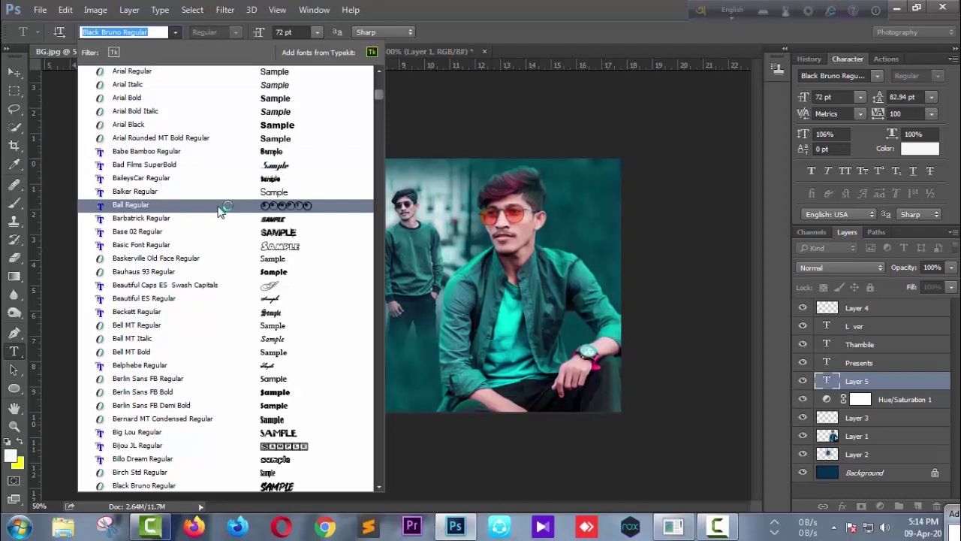
{"action": "key", "text": "Up"}
{"action": "key", "text": "Return"}
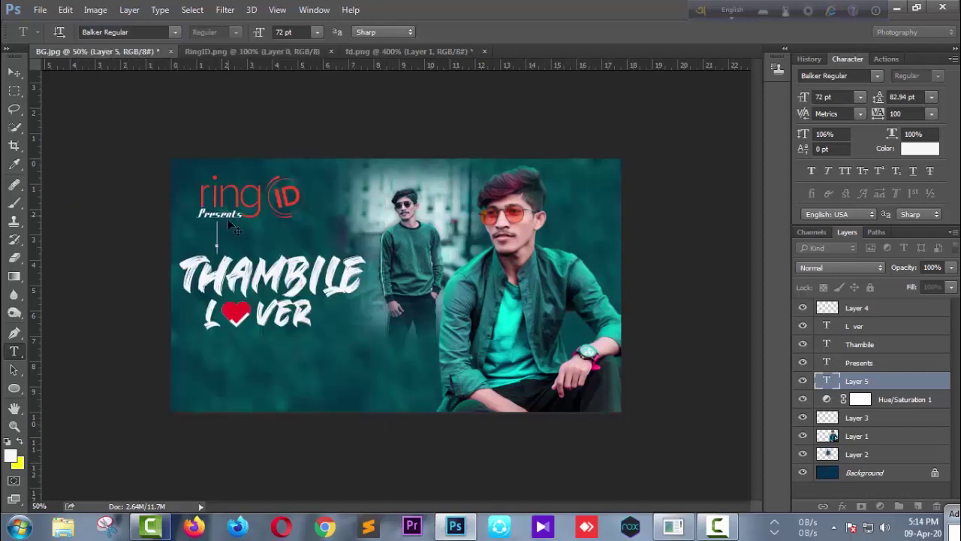
{"action": "type", "text": "Anindo"}
{"action": "type", "text": " -Rita"}
Step: Move the names line just above THAMBILE and select its text
{"action": "left_click", "coordinate": [14, 70]}
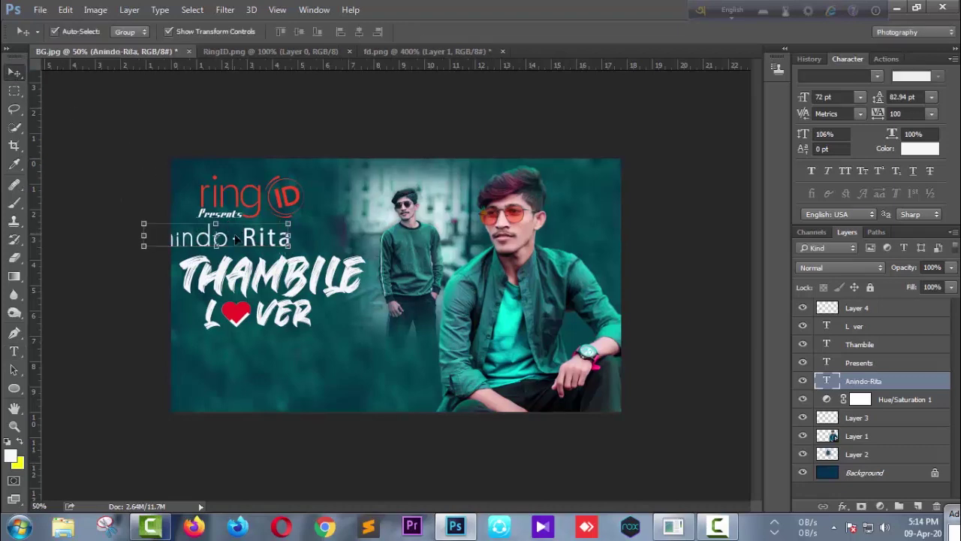
{"action": "left_click_drag", "start_coordinate": [253, 243], "coordinate": [309, 256]}
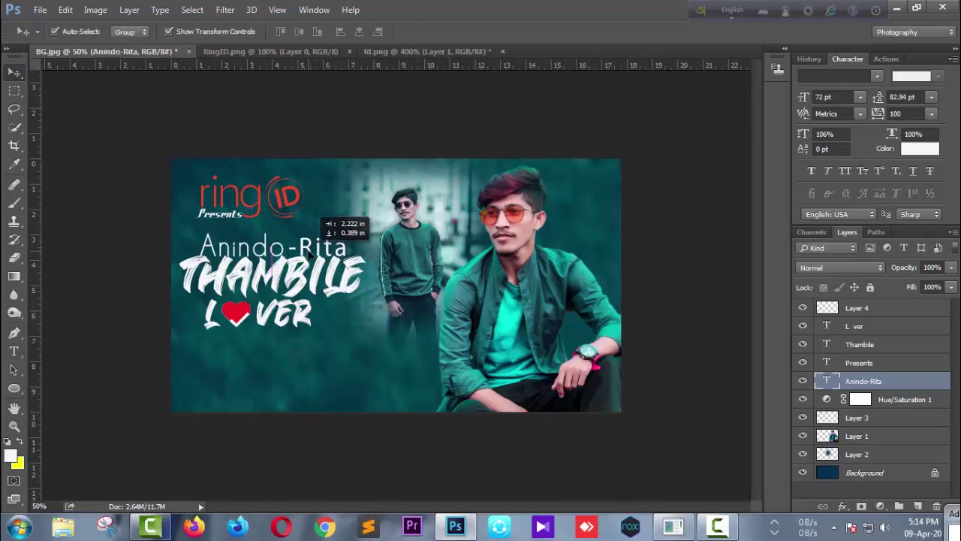
{"action": "left_click_drag", "start_coordinate": [309, 254], "coordinate": [307, 246]}
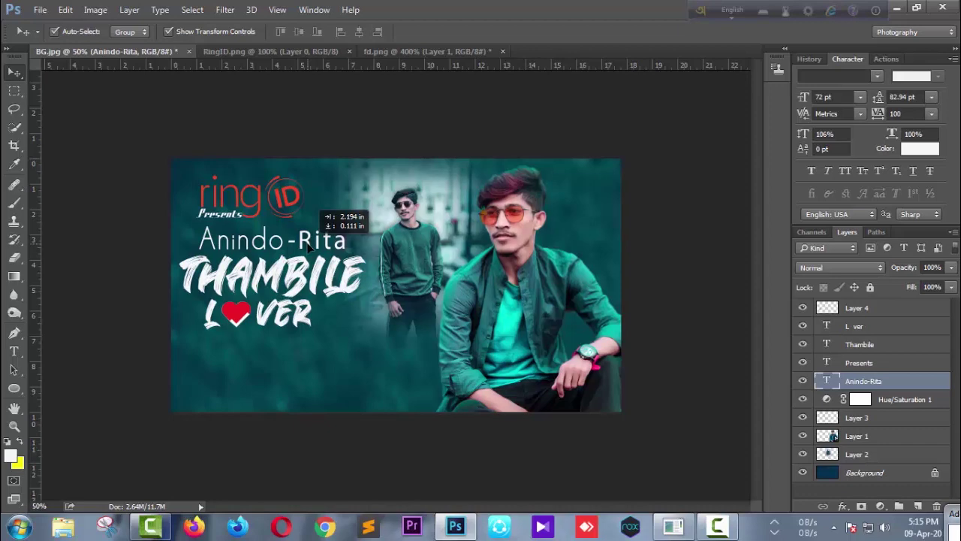
{"action": "left_click_drag", "start_coordinate": [308, 247], "coordinate": [308, 247]}
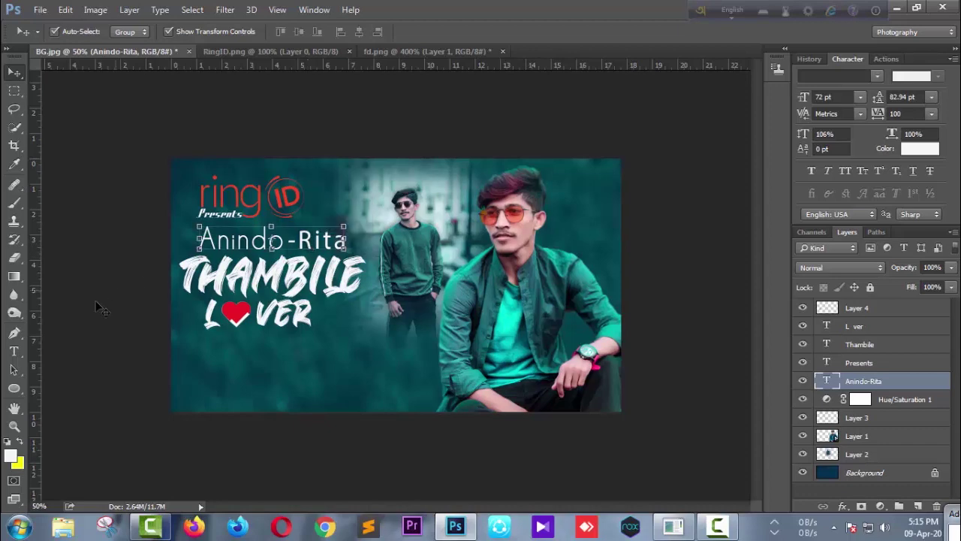
{"action": "left_click", "coordinate": [19, 350]}
{"action": "left_click_drag", "start_coordinate": [201, 240], "coordinate": [346, 250]}
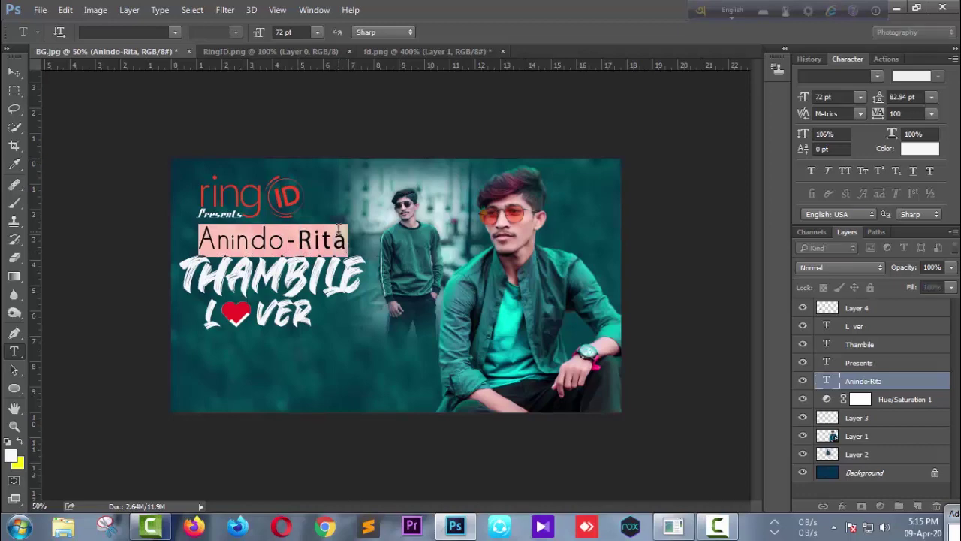
Step: Set the names line to 36 pt and start a new 'Dicdirector' text line below the title
{"action": "left_click", "coordinate": [317, 32]}
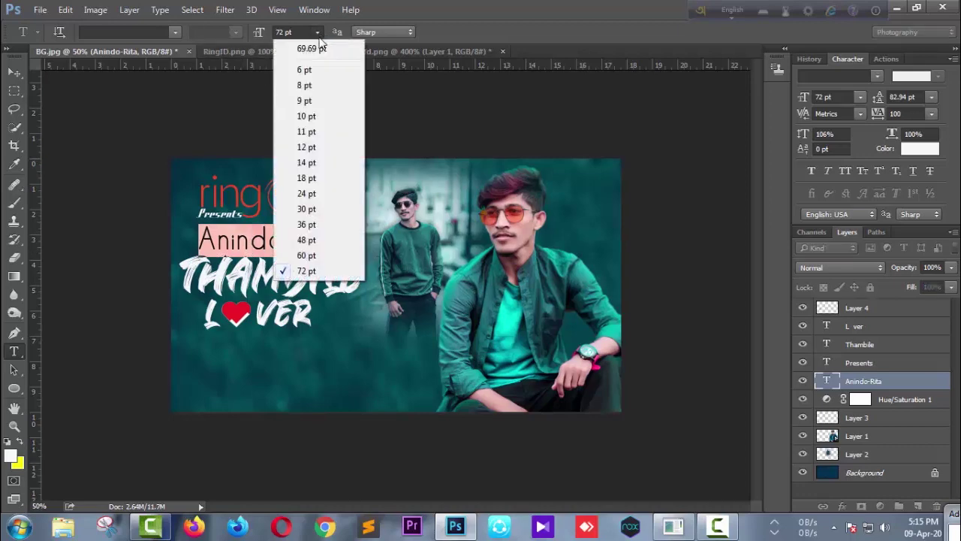
{"action": "left_click", "coordinate": [306, 224]}
{"action": "left_click", "coordinate": [210, 364]}
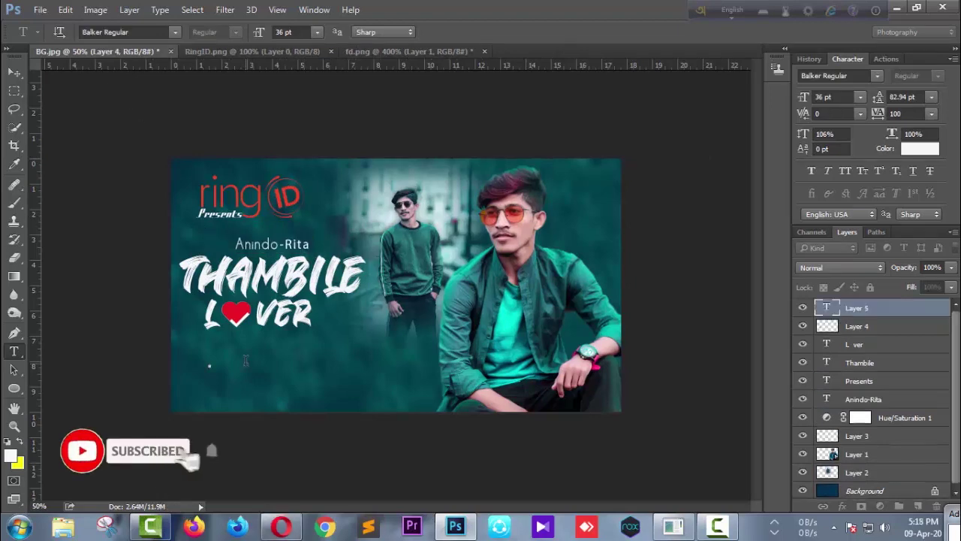
{"action": "type", "text": "Dic"}
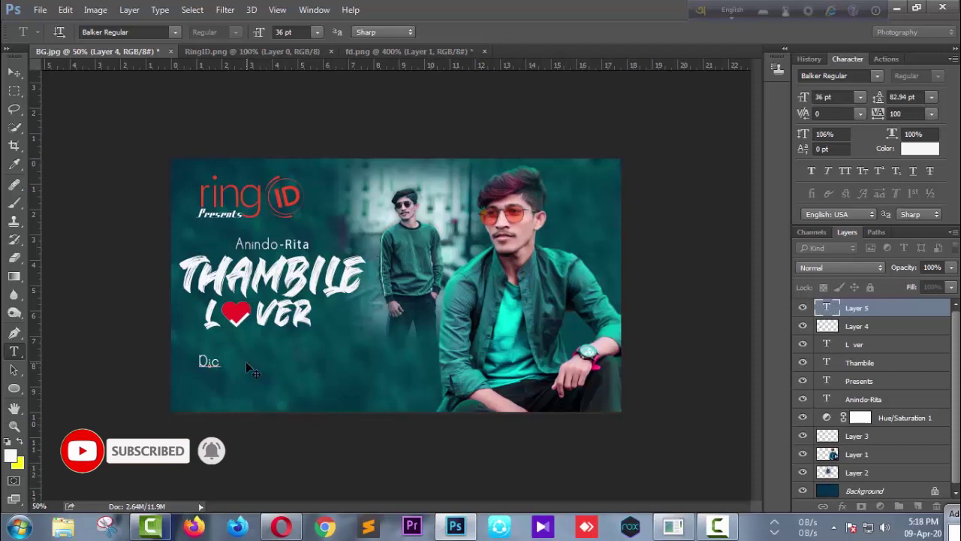
{"action": "type", "text": "director"}
Step: Correct the typed text so it reads 'Director'
{"action": "left_click", "coordinate": [188, 361]}
{"action": "key", "text": "BackSpace"}
{"action": "key", "text": "BackSpace"}
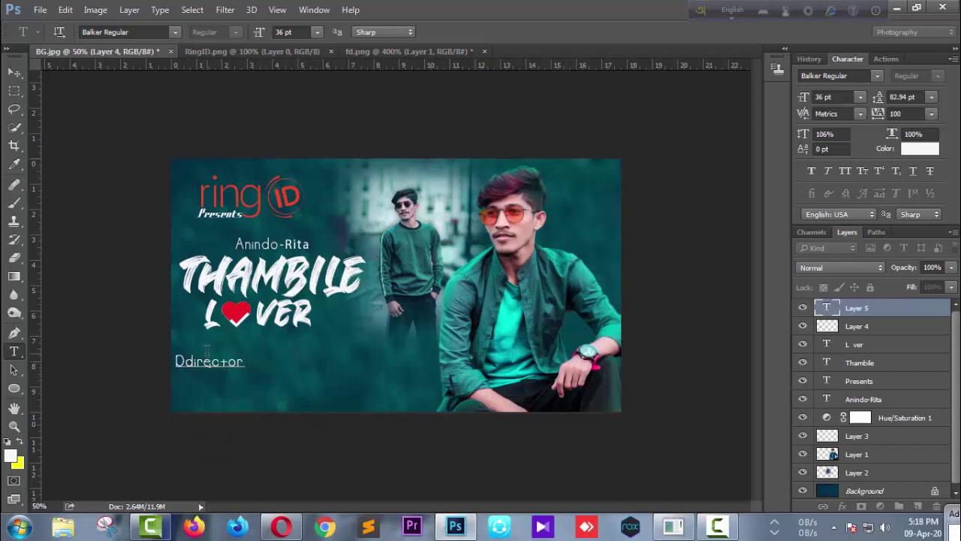
{"action": "key", "text": "BackSpace"}
{"action": "left_click", "coordinate": [236, 354]}
{"action": "key", "text": "Home"}
{"action": "key", "text": "shift+Right"}
{"action": "key", "text": "Delete"}
{"action": "type", "text": "D"}
Step: Set the DIRECTOR text's tracking to 960
{"action": "left_click_drag", "start_coordinate": [180, 361], "coordinate": [252, 360]}
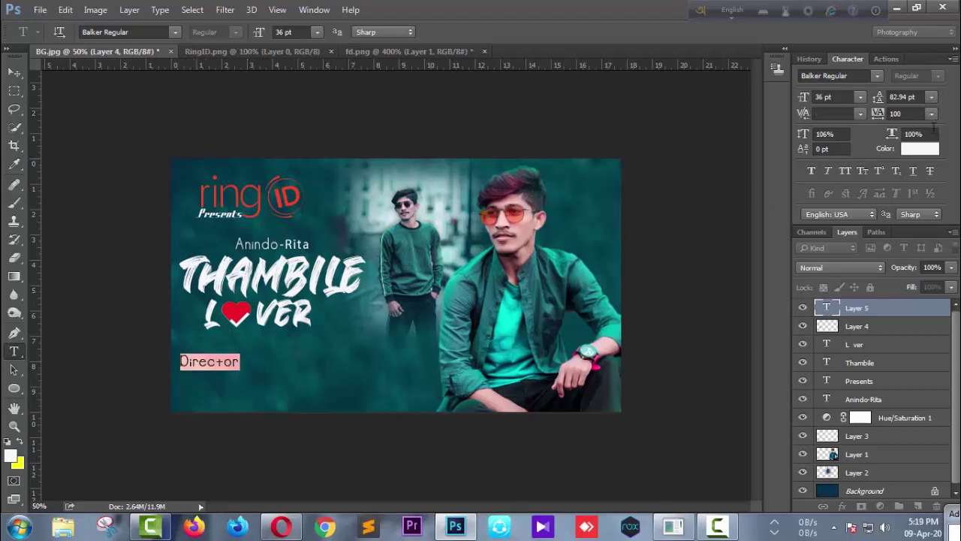
{"action": "left_click", "coordinate": [931, 114]}
{"action": "left_click", "coordinate": [910, 341]}
{"action": "left_click", "coordinate": [910, 113]}
{"action": "key", "text": "Up"}
{"action": "key", "text": "Up"}
{"action": "key", "text": "Up"}
{"action": "key", "text": "Up"}
{"action": "key", "text": "Up"}
{"action": "key", "text": "Up"}
{"action": "key", "text": "Up"}
{"action": "key", "text": "Up"}
{"action": "key", "text": "Up"}
{"action": "key", "text": "Up"}
{"action": "key", "text": "Up"}
{"action": "key", "text": "Up"}
{"action": "key", "text": "Up"}
{"action": "key", "text": "Up"}
{"action": "key", "text": "Up"}
{"action": "key", "text": "Up"}
{"action": "key", "text": "Up"}
{"action": "key", "text": "Up"}
{"action": "key", "text": "Up"}
{"action": "key", "text": "Up"}
{"action": "key", "text": "Up"}
{"action": "key", "text": "Up"}
{"action": "key", "text": "Up"}
{"action": "key", "text": "Up"}
{"action": "key", "text": "Down"}
{"action": "key", "text": "Down"}
{"action": "key", "text": "Down"}
{"action": "key", "text": "Down"}
{"action": "key", "text": "Down"}
{"action": "key", "text": "Down"}
Step: Change DIRECTOR to Base 02 Regular, position it under LOVER and commit
{"action": "mouse_move", "coordinate": [260, 388]}
{"action": "left_mouse_down"}
{"action": "mouse_move", "coordinate": [308, 374]}
{"action": "mouse_move", "coordinate": [298, 369]}
{"action": "left_mouse_up"}
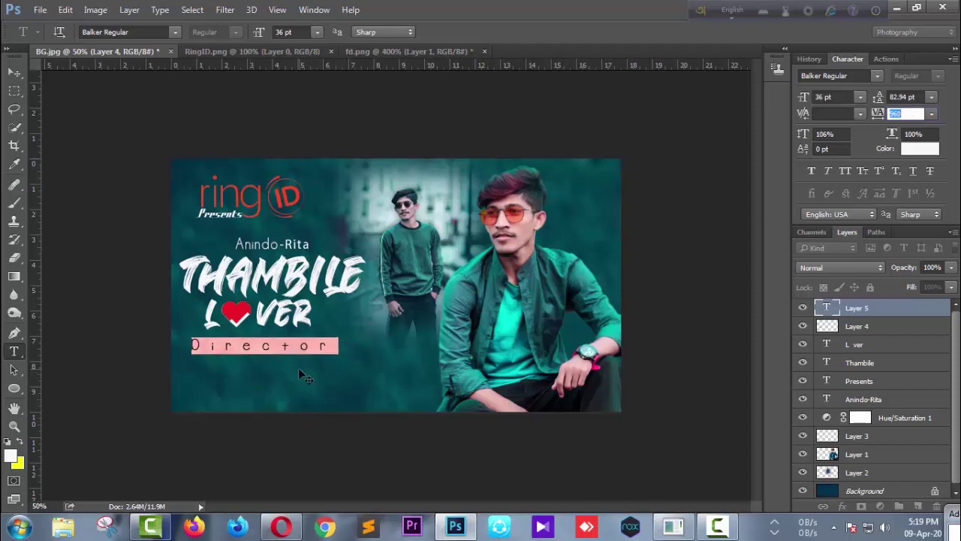
{"action": "left_click", "coordinate": [144, 33]}
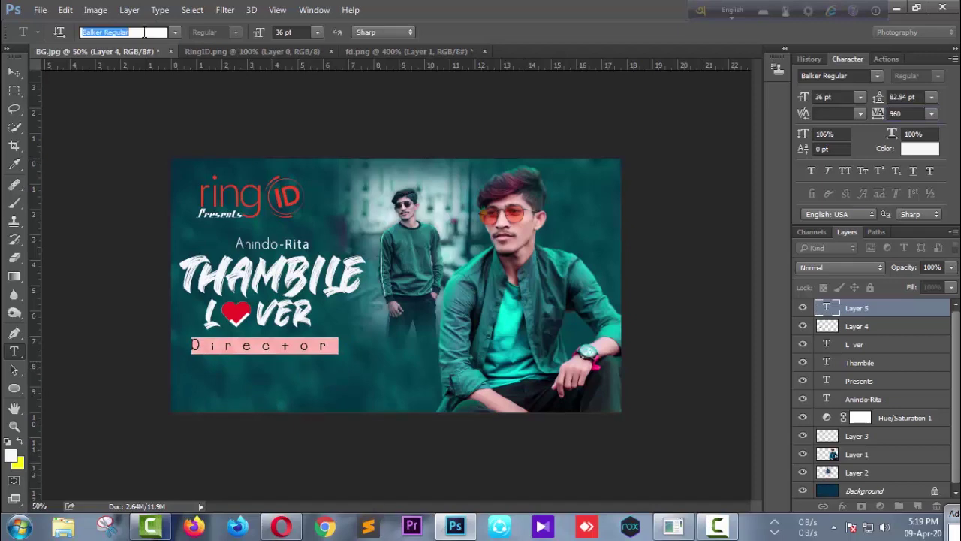
{"action": "key", "text": "Down"}
{"action": "key", "text": "Down"}
{"action": "key", "text": "Down"}
{"action": "key", "text": "Down"}
{"action": "key", "text": "Down"}
{"action": "key", "text": "Down"}
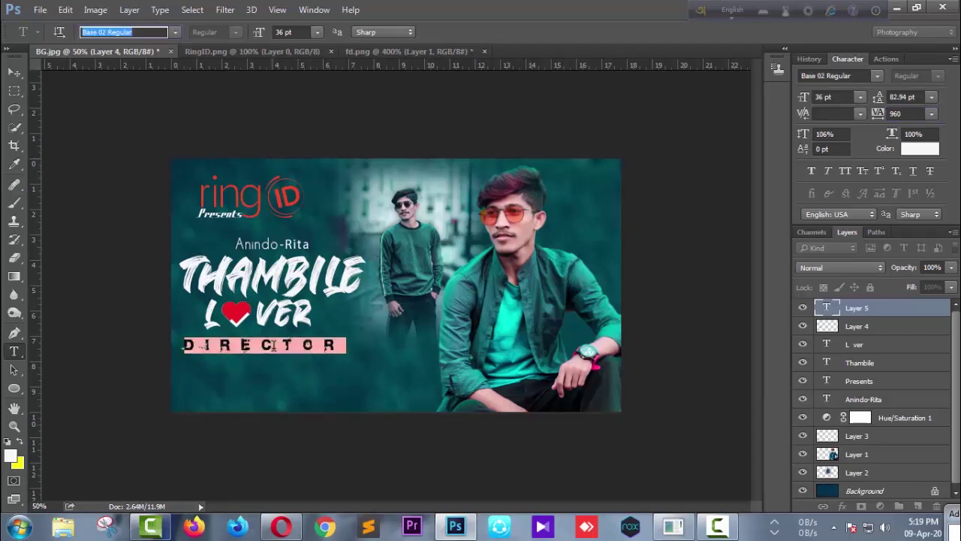
{"action": "left_click", "coordinate": [325, 343]}
{"action": "left_click_drag", "start_coordinate": [320, 366], "coordinate": [321, 369]}
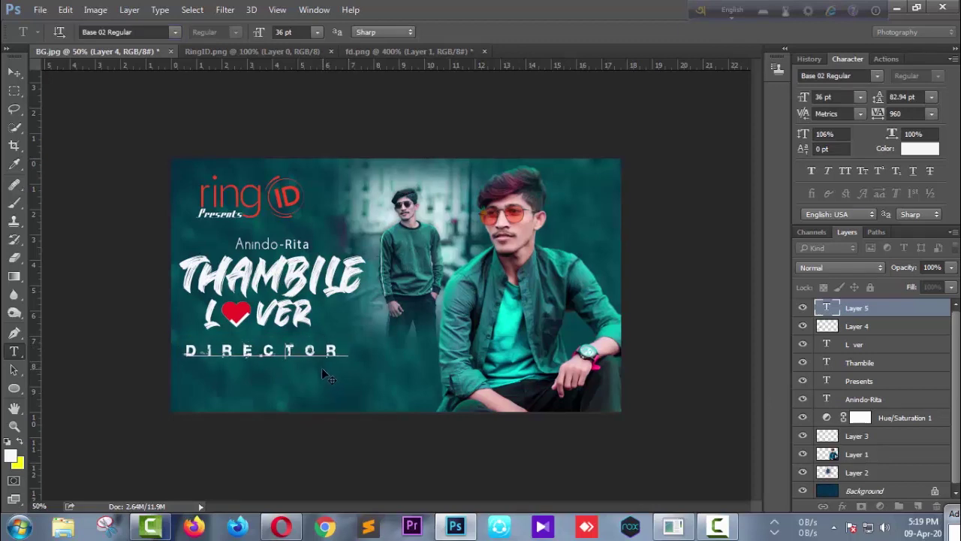
{"action": "left_click", "coordinate": [21, 75]}
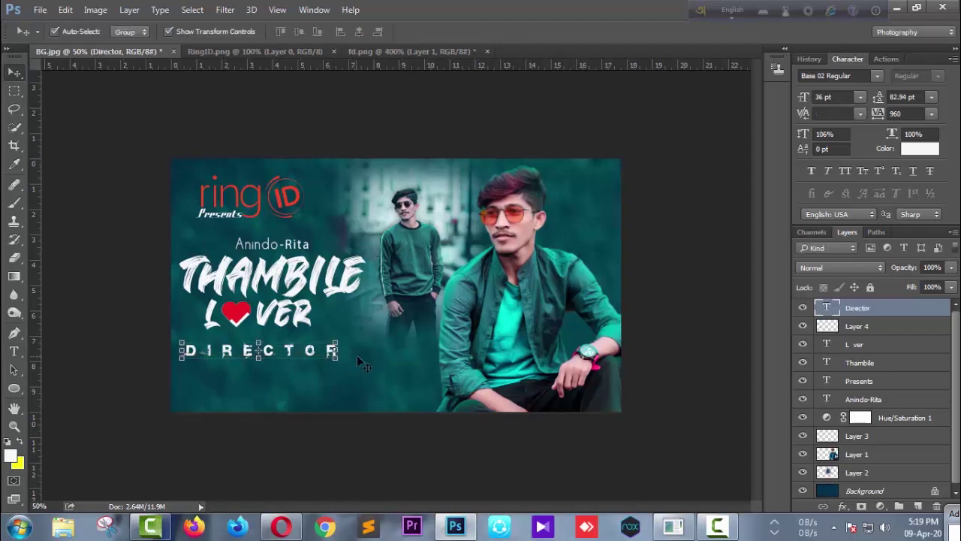
{"action": "left_click", "coordinate": [13, 350]}
Step: Type the director's name below DIRECTOR with tracking 200
{"action": "left_click", "coordinate": [208, 387]}
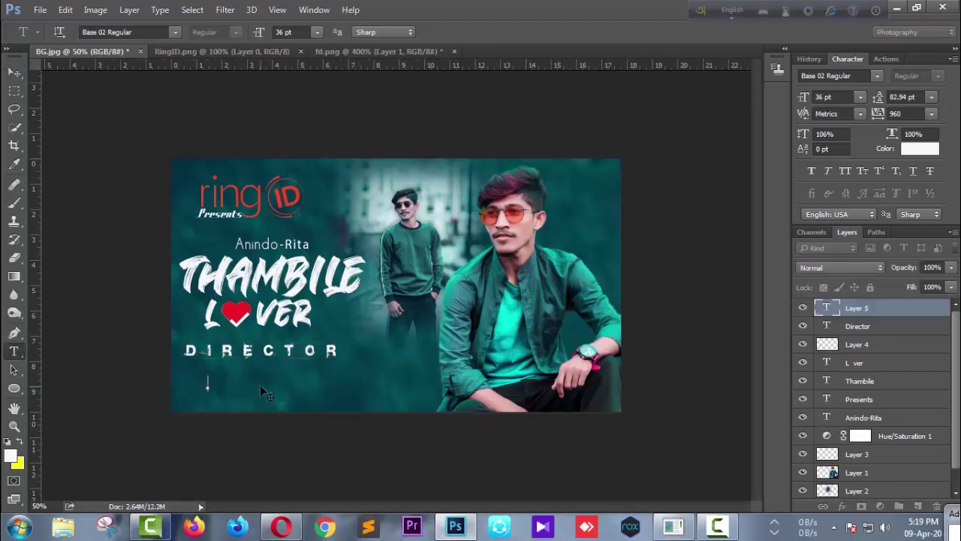
{"action": "type", "text": "ARFALI"}
{"action": "key", "text": "ctrl+a"}
{"action": "left_click", "coordinate": [931, 114]}
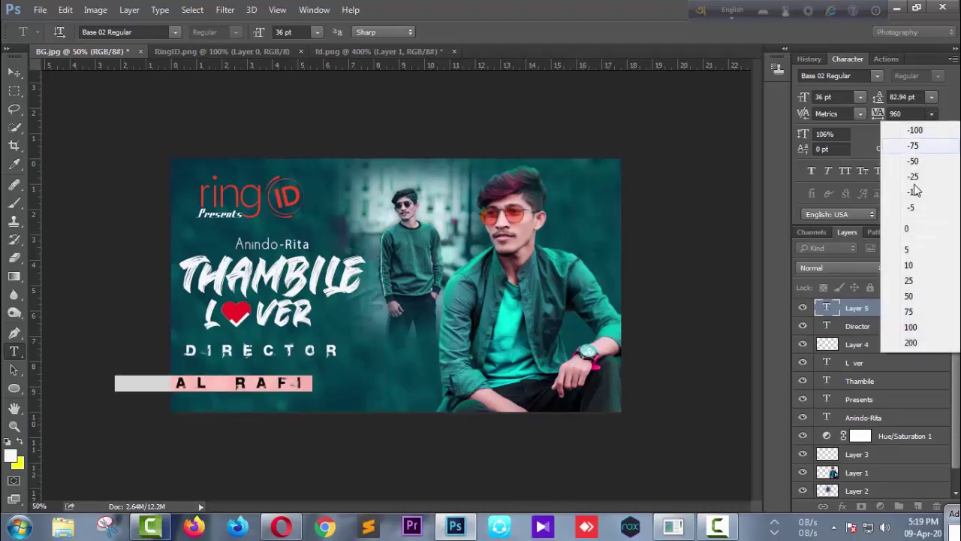
{"action": "left_click", "coordinate": [909, 338]}
{"action": "left_click", "coordinate": [13, 71]}
Step: Squash the name's height slightly and place it just under DIRECTOR
{"action": "key", "text": "ctrl+t"}
{"action": "mouse_move", "coordinate": [233, 393]}
{"action": "left_mouse_down"}
{"action": "mouse_move", "coordinate": [243, 390]}
{"action": "mouse_move", "coordinate": [225, 399]}
{"action": "mouse_move", "coordinate": [280, 371]}
{"action": "left_mouse_up"}
{"action": "key", "text": "Return"}
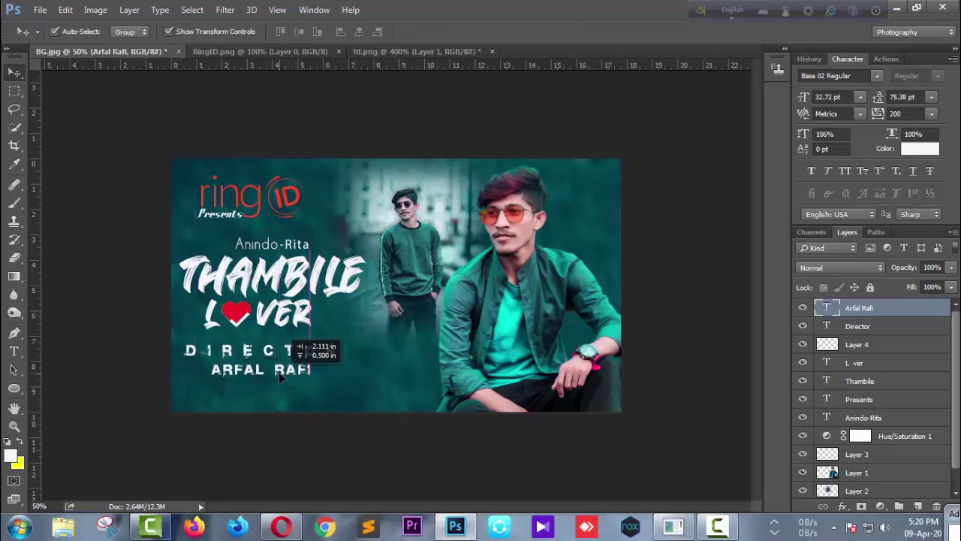
{"action": "left_click_drag", "start_coordinate": [280, 371], "coordinate": [278, 371]}
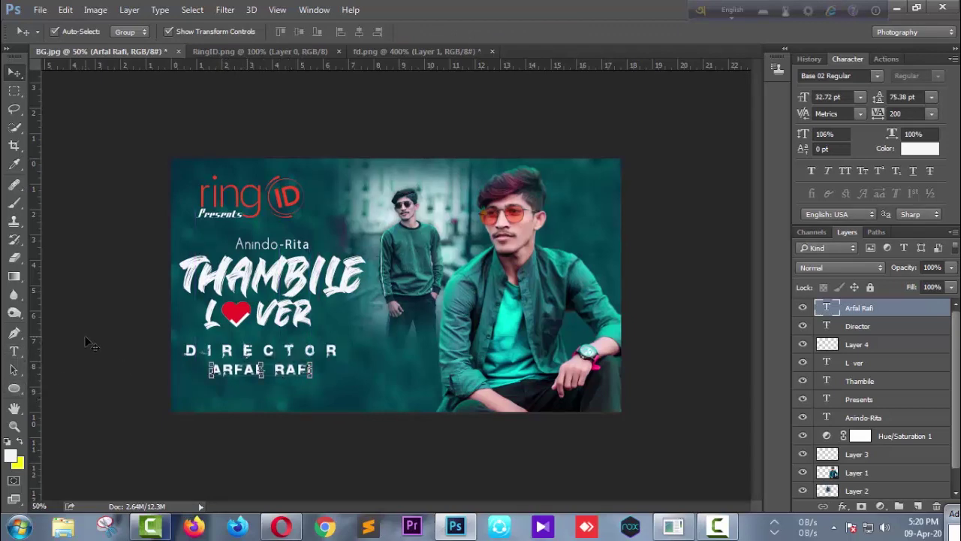
{"action": "left_click", "coordinate": [13, 350]}
{"action": "left_click_drag", "start_coordinate": [211, 370], "coordinate": [313, 370]}
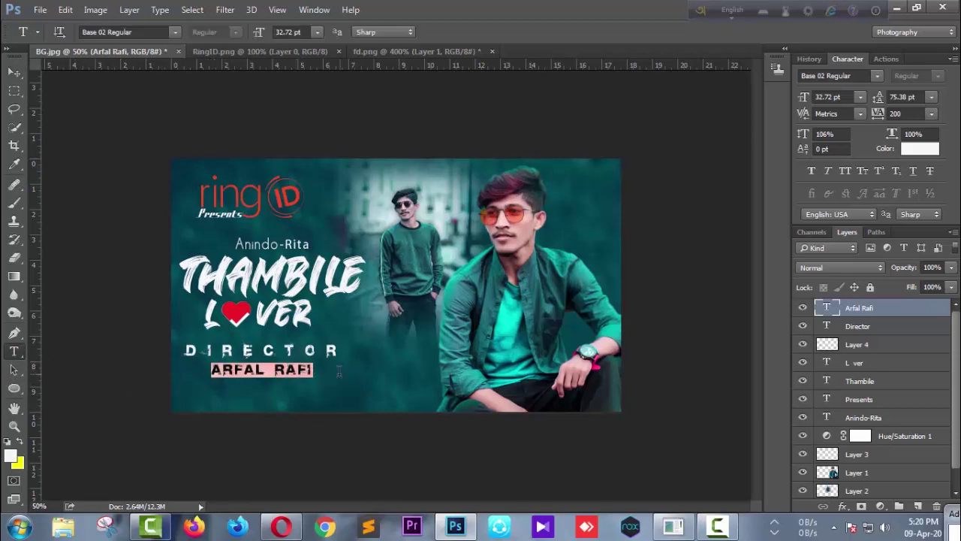
Step: Color the director's name pink-red (f93568)
{"action": "left_click", "coordinate": [12, 455]}
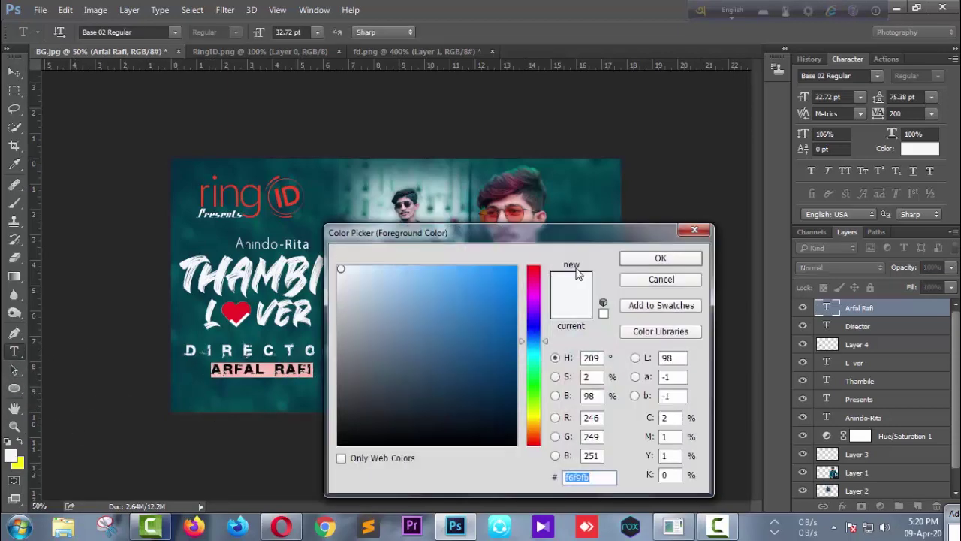
{"action": "left_click", "coordinate": [536, 274]}
{"action": "left_click_drag", "start_coordinate": [478, 269], "coordinate": [494, 268]}
{"action": "left_click", "coordinate": [696, 260]}
Step: Move the name's layer down to sit just above Hue/Saturation 1
{"action": "left_click_drag", "start_coordinate": [864, 320], "coordinate": [877, 440]}
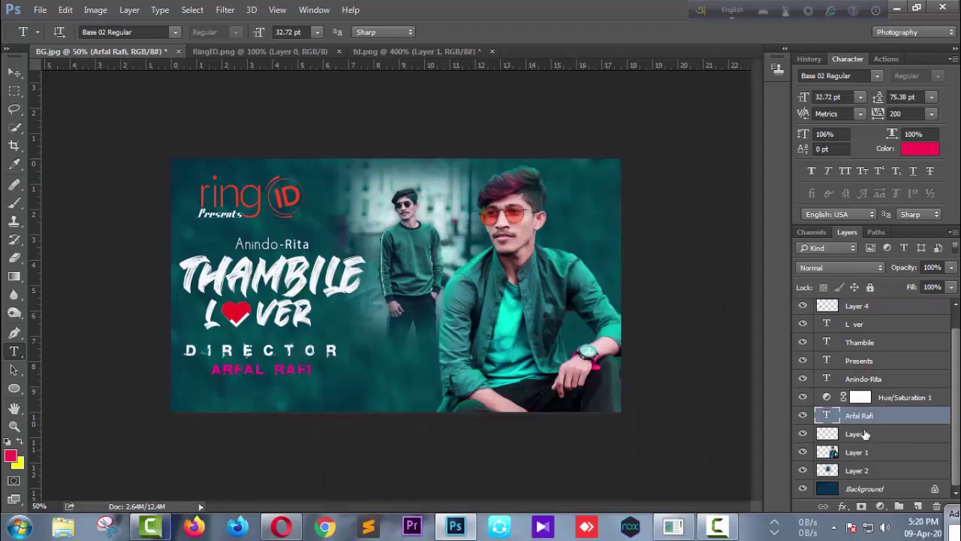
{"action": "left_click_drag", "start_coordinate": [909, 420], "coordinate": [906, 396]}
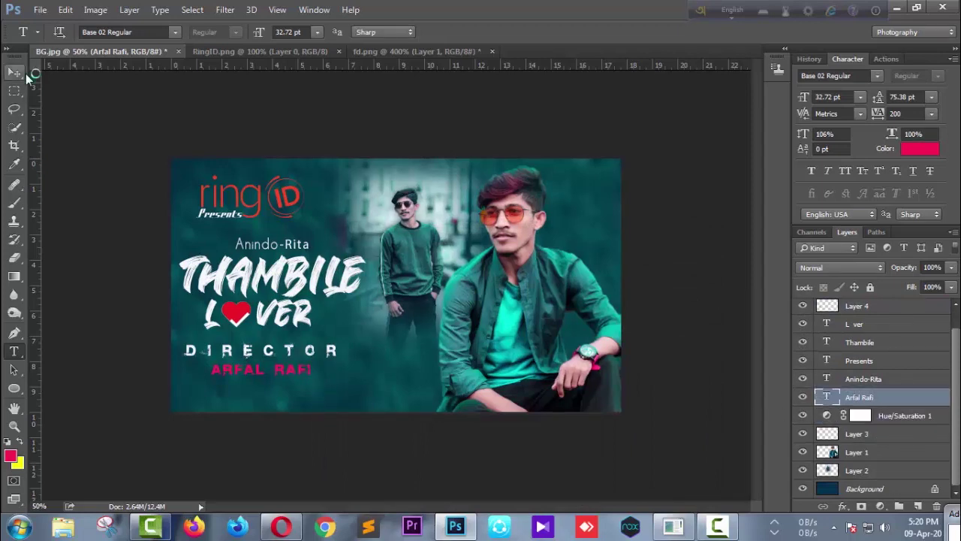
{"action": "left_click", "coordinate": [15, 74]}
{"action": "scroll", "coordinate": [906, 371], "scroll_direction": "up", "scroll_amount": 1}
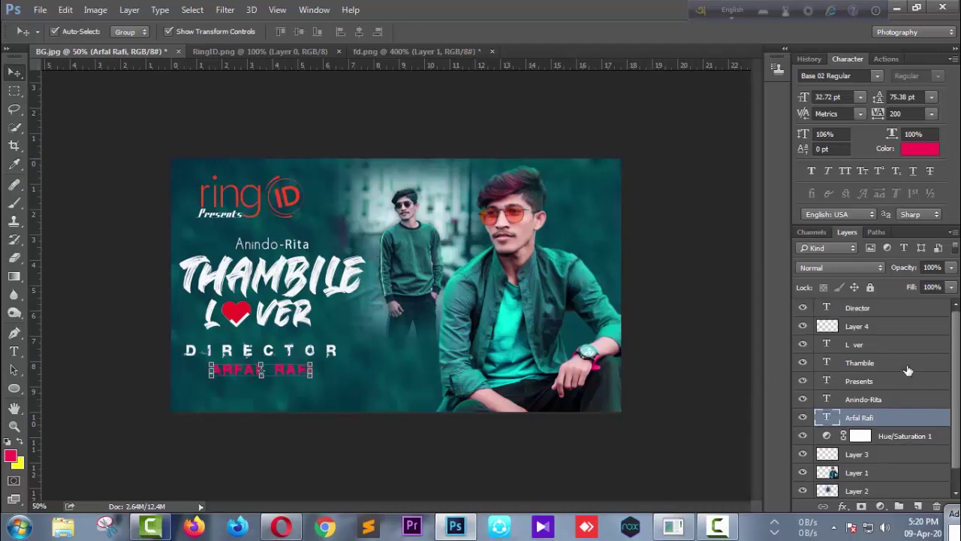
Step: Scale the DIRECTOR and ARFAL RAFI credits together to about 114% and nudge them slightly lower
{"action": "left_click", "coordinate": [892, 310], "text": "ctrl"}
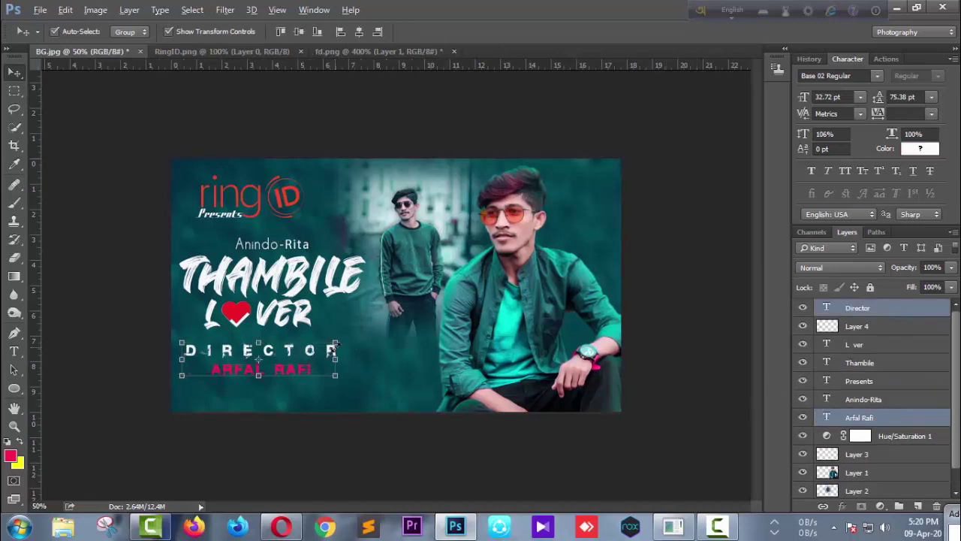
{"action": "key", "text": "ctrl+t"}
{"action": "mouse_move", "coordinate": [342, 336]}
{"action": "left_mouse_down"}
{"action": "mouse_move", "coordinate": [351, 339]}
{"action": "mouse_move", "coordinate": [318, 358]}
{"action": "left_mouse_up"}
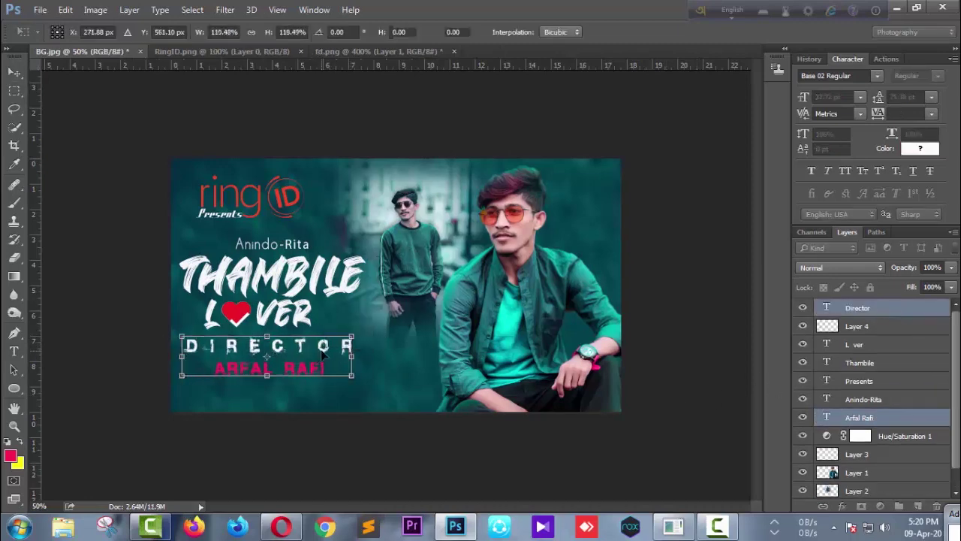
{"action": "key", "text": "Return"}
{"action": "mouse_move", "coordinate": [336, 342]}
{"action": "left_mouse_down"}
{"action": "mouse_move", "coordinate": [375, 331]}
{"action": "mouse_move", "coordinate": [356, 368]}
{"action": "mouse_move", "coordinate": [371, 357]}
{"action": "left_mouse_up"}
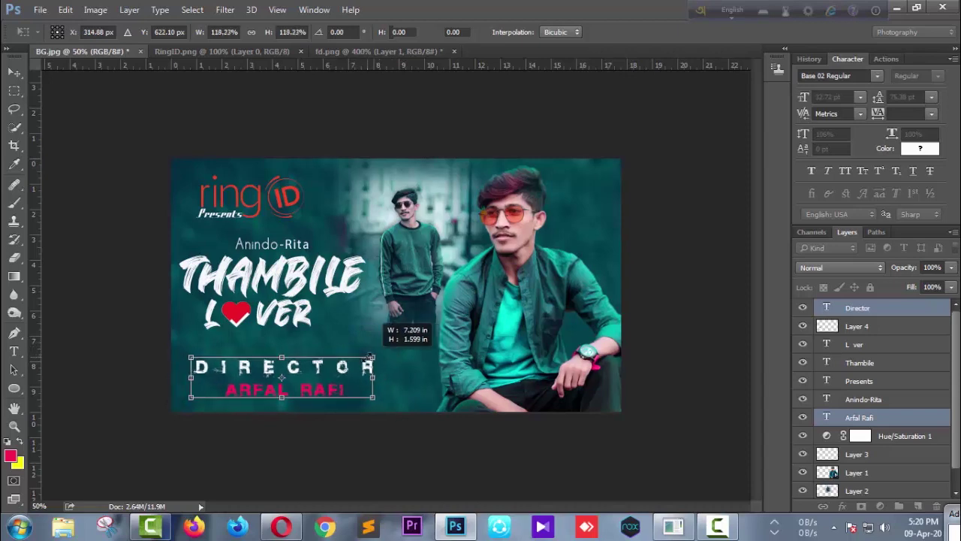
{"action": "left_click_drag", "start_coordinate": [375, 396], "coordinate": [330, 363]}
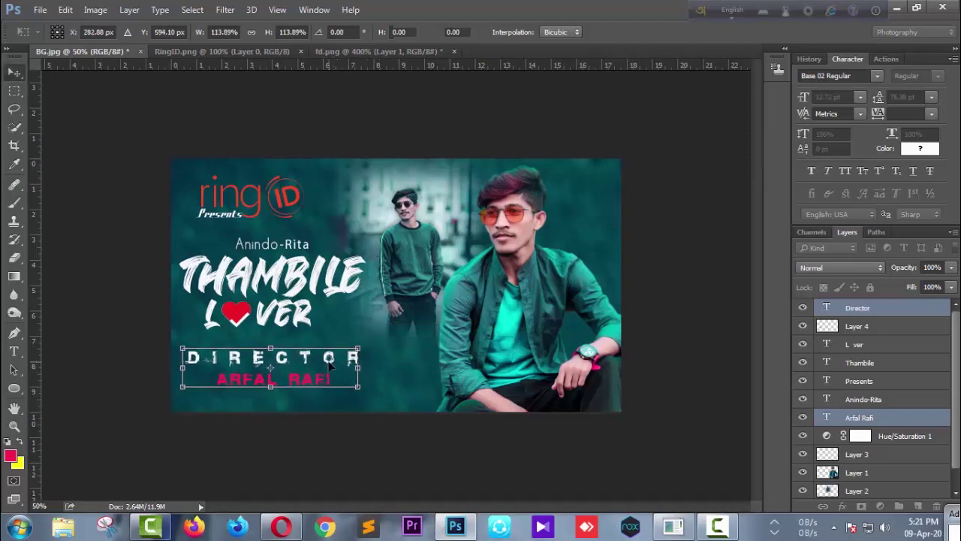
{"action": "key", "text": "Return"}
{"action": "left_click", "coordinate": [330, 365]}
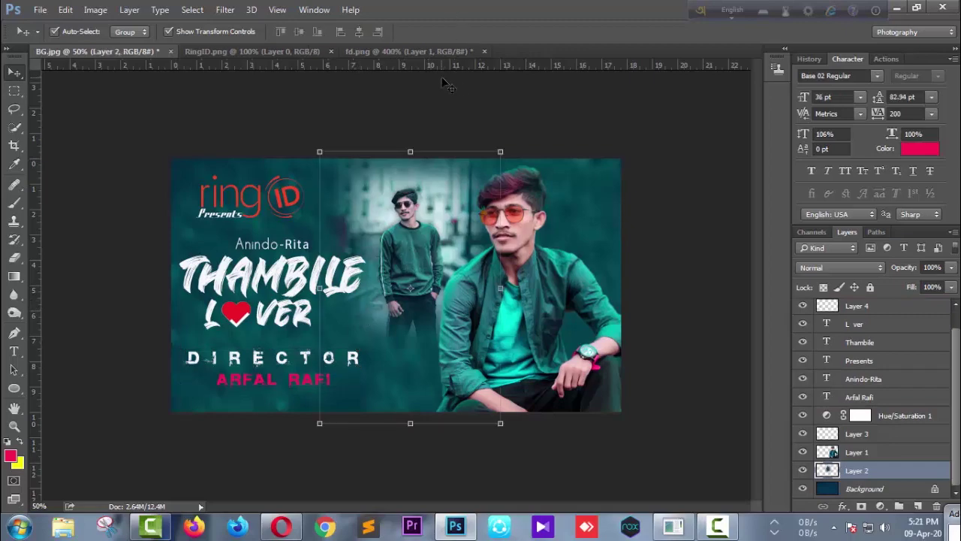
{"action": "left_click", "coordinate": [528, 239]}
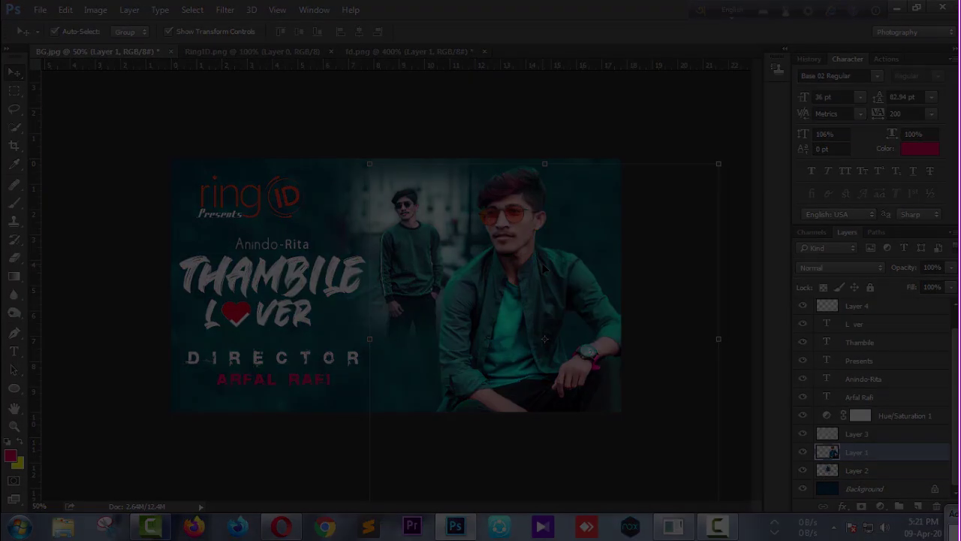